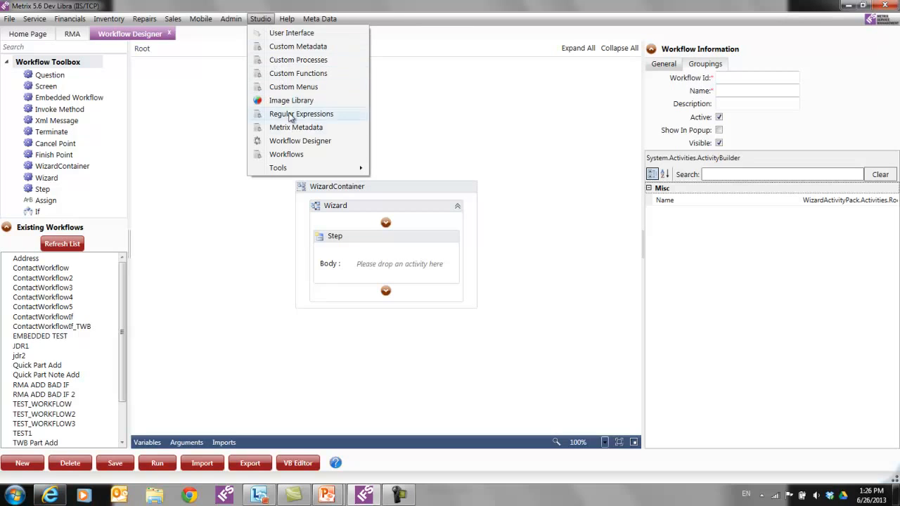
- Dismiss the Studio menu so the Wizard's single empty Step is fully visible
click(204, 134)
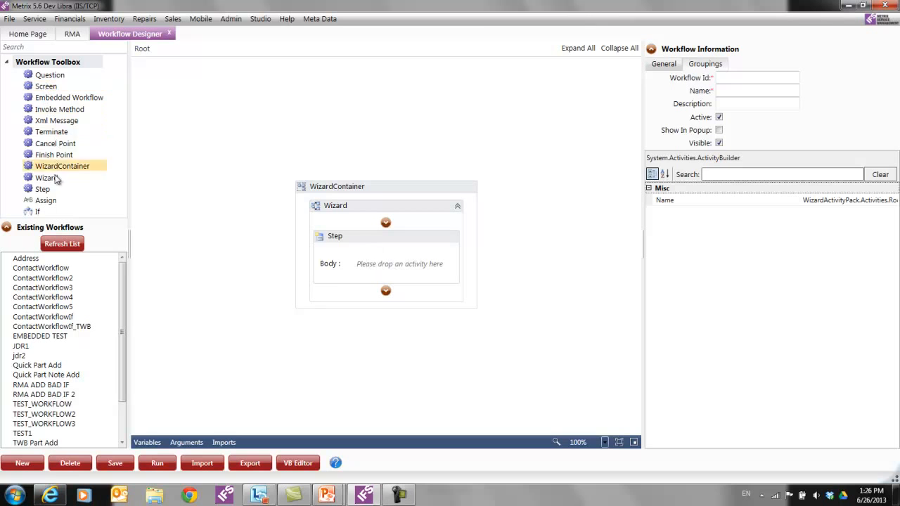
- Add two more Steps and fill the three Steps with Question, Question and Xml Message activities
drag(44, 191, 391, 226)
drag(49, 190, 389, 327)
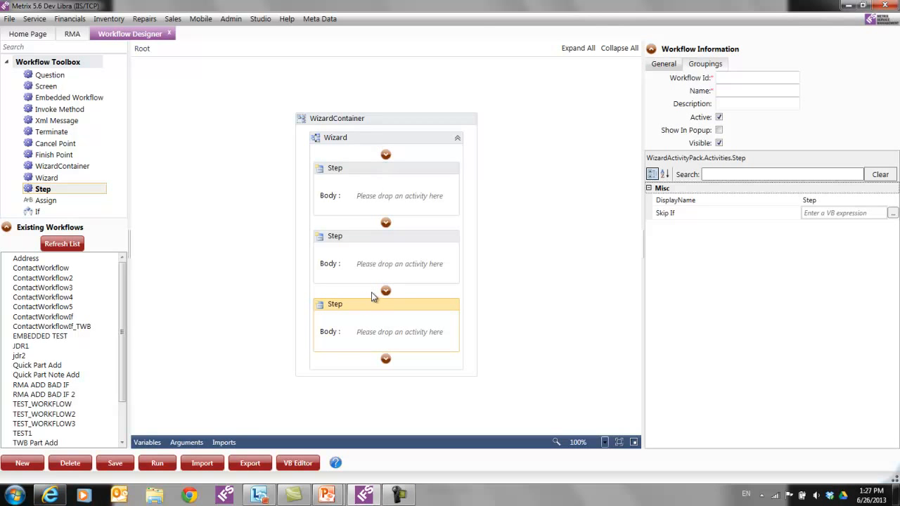
drag(48, 74, 253, 191)
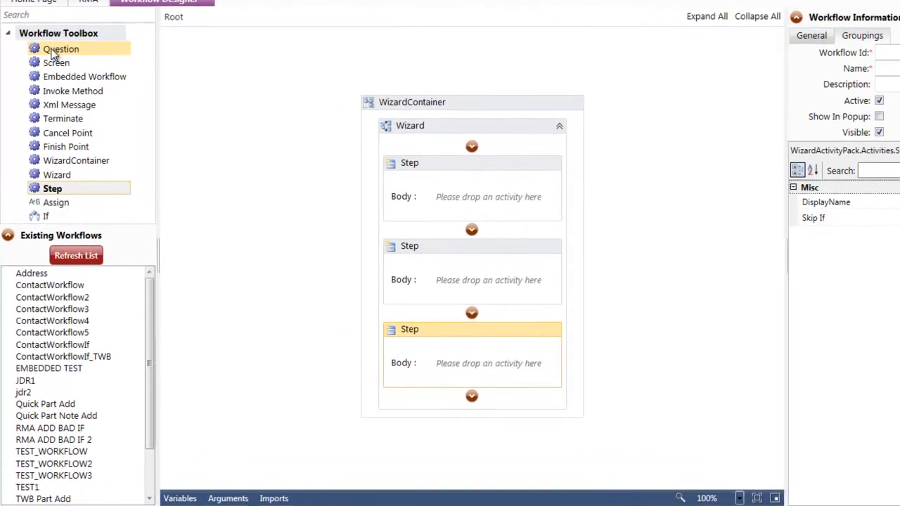
drag(317, 191, 461, 209)
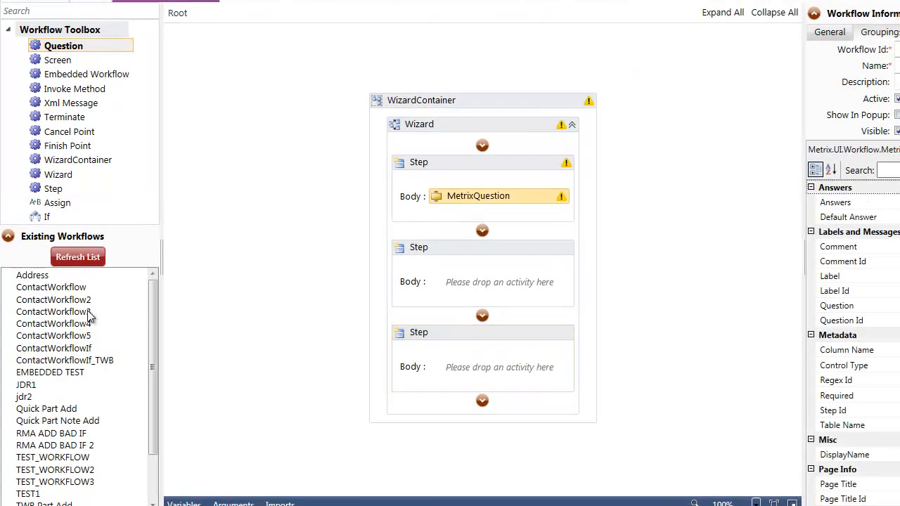
drag(62, 48, 474, 295)
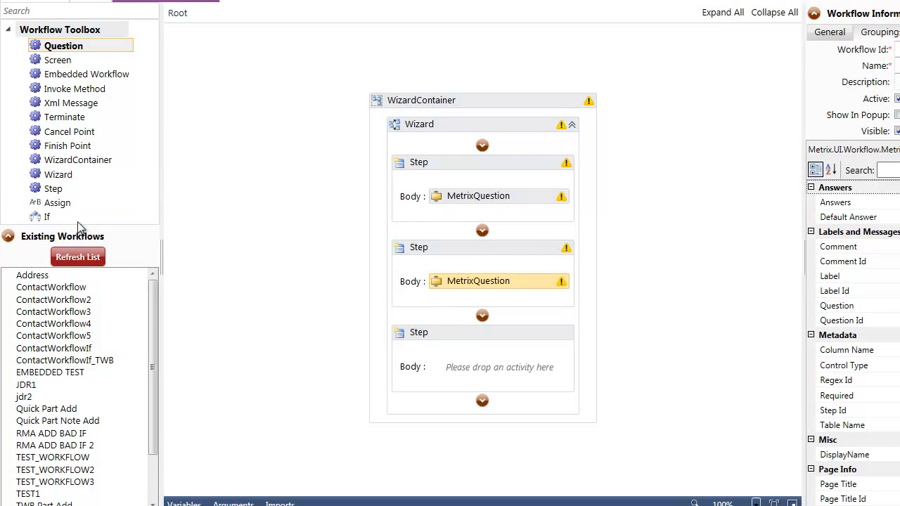
drag(52, 107, 478, 383)
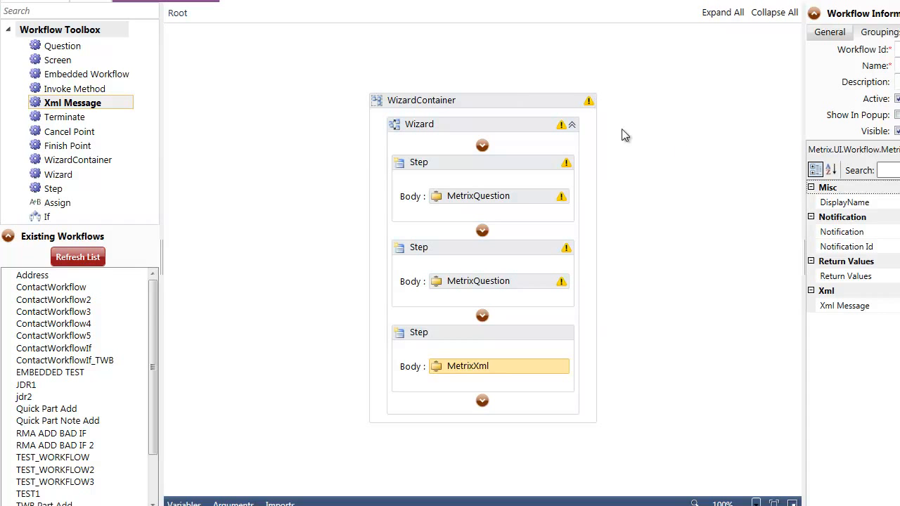
drag(154, 308, 172, 420)
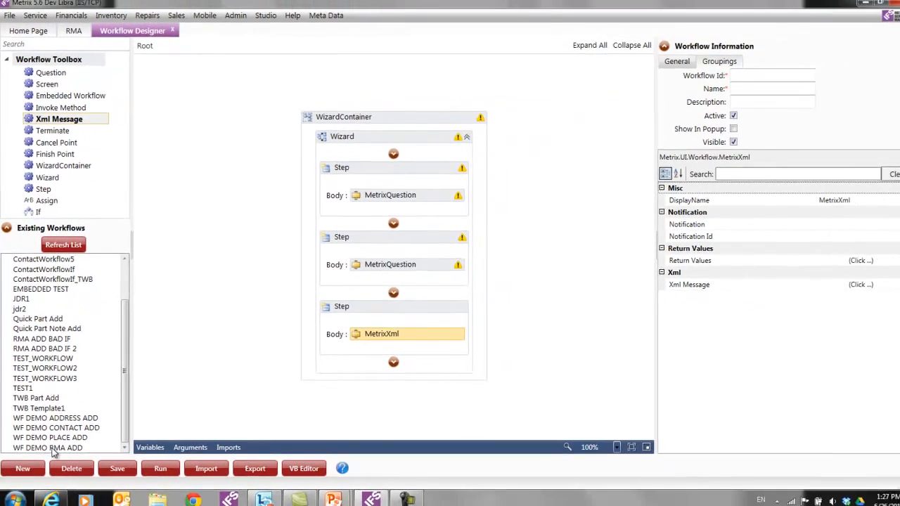
- Load the WF DEMO RMA ADD workflow, discarding the unsaved draft
double_click(62, 504)
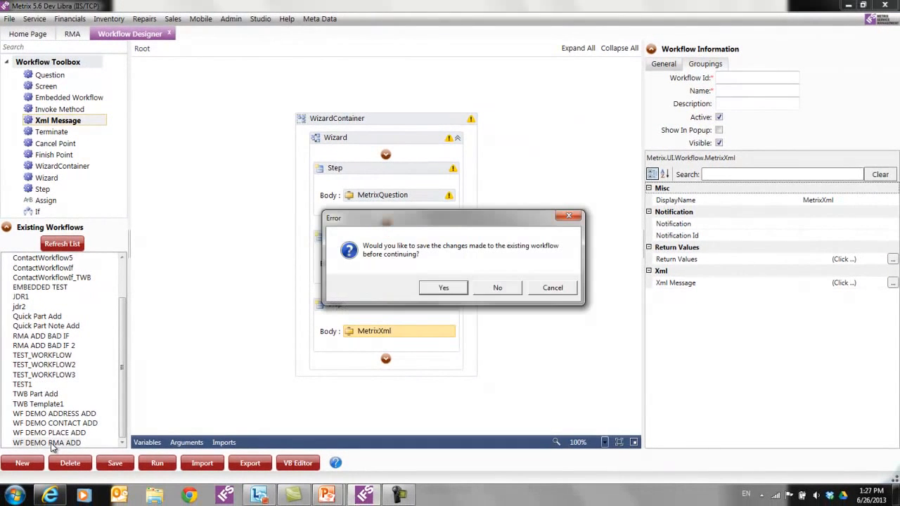
click(491, 289)
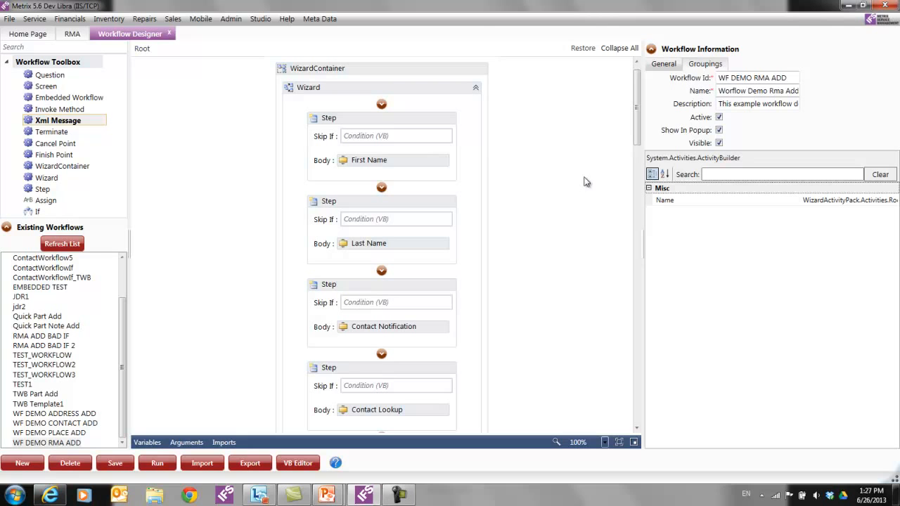
- Review First Name's Column Name first_name, Table Name contact and Step Id FirstName, then select Contact Notification
click(353, 161)
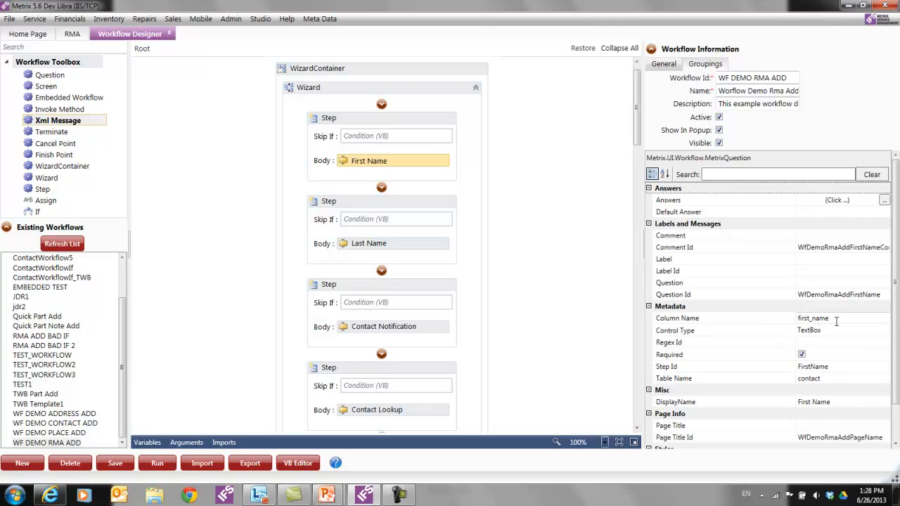
click(781, 320)
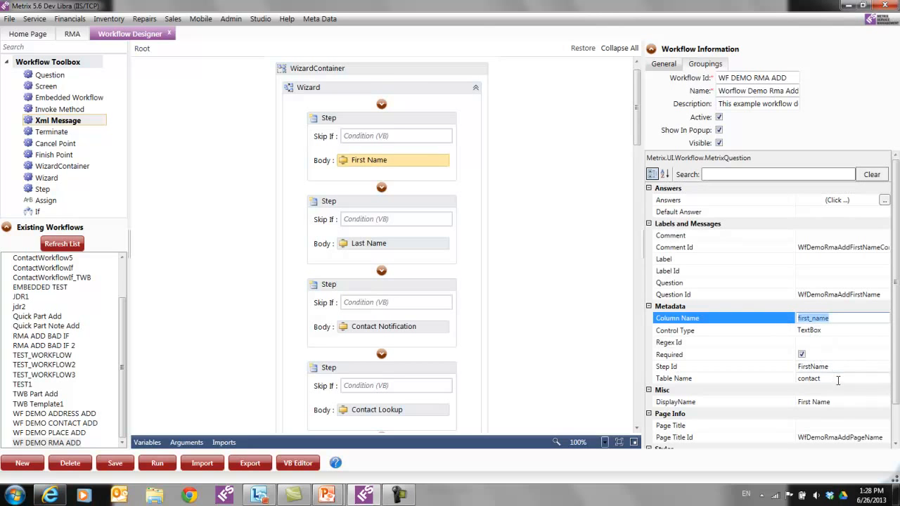
click(779, 379)
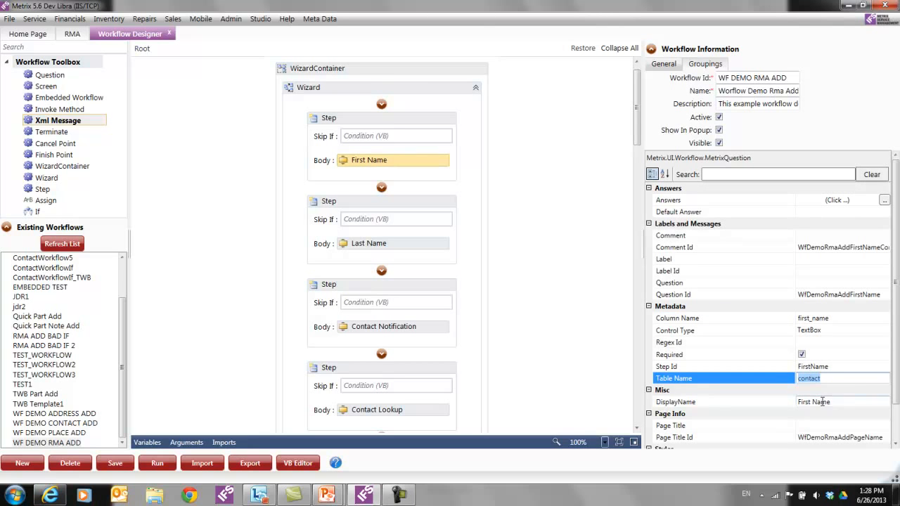
click(837, 366)
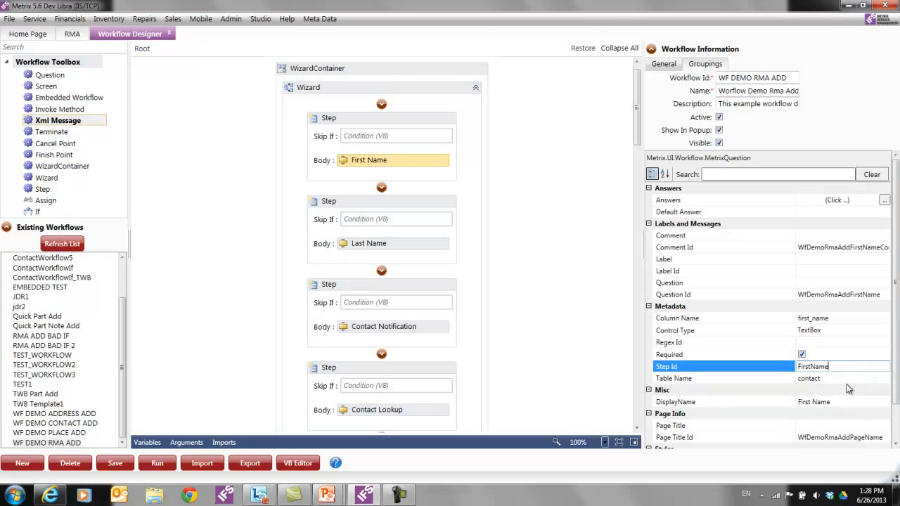
drag(855, 369, 797, 368)
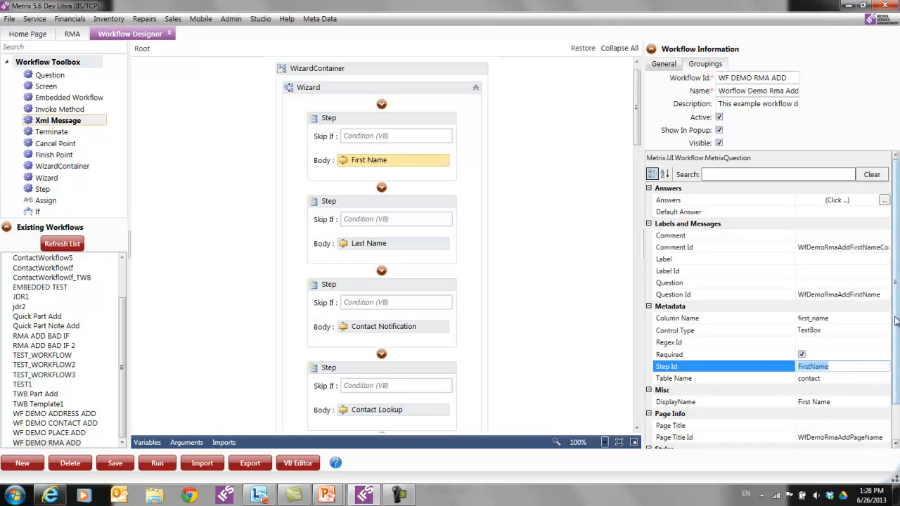
scroll(895, 312, down, 2)
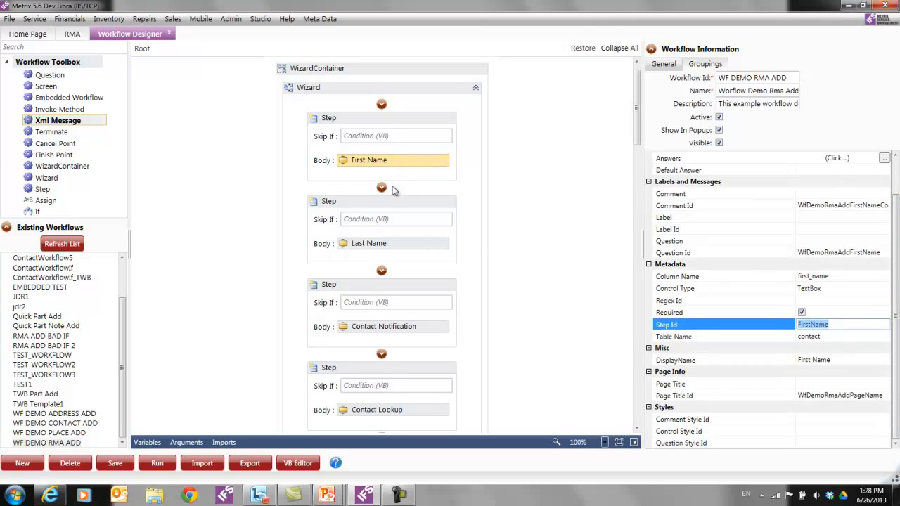
click(370, 329)
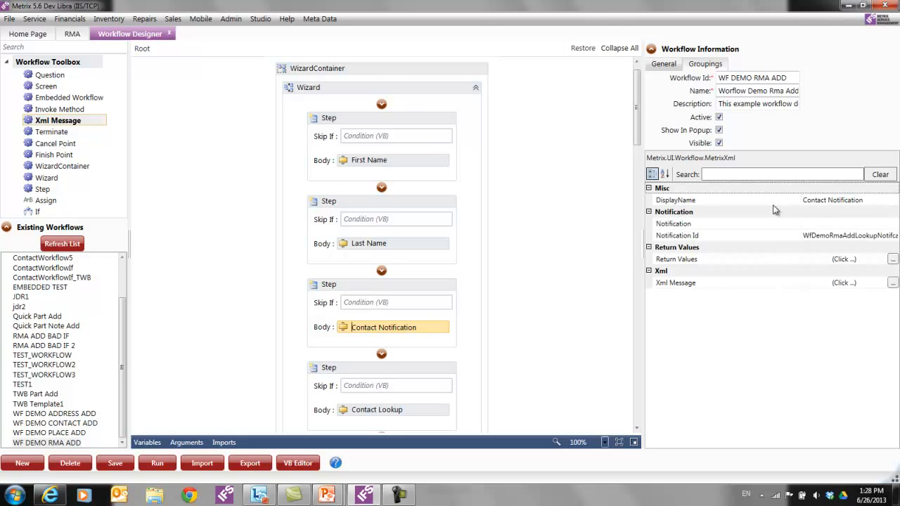
- View Contact Notification's XML message unchanged, then show Contact Lookup's PlaceContactLookup screen properties
click(892, 282)
click(611, 404)
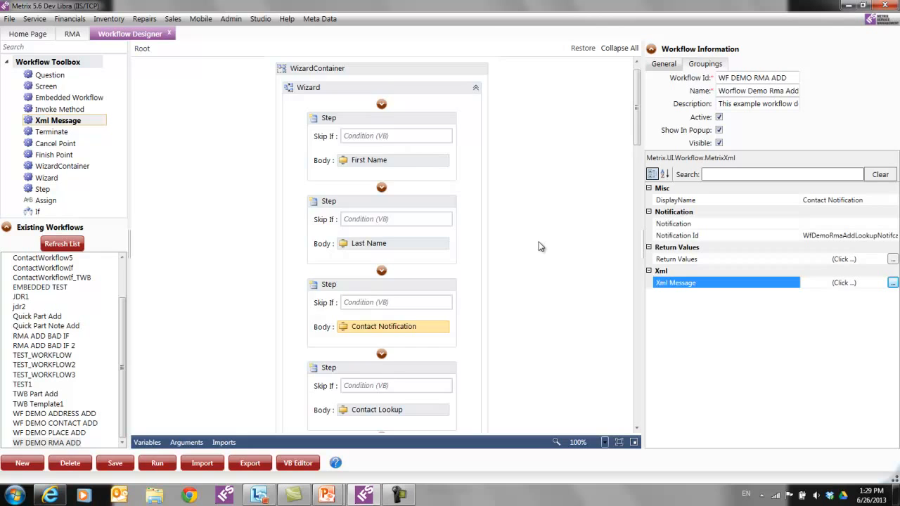
scroll(539, 243, down, 3)
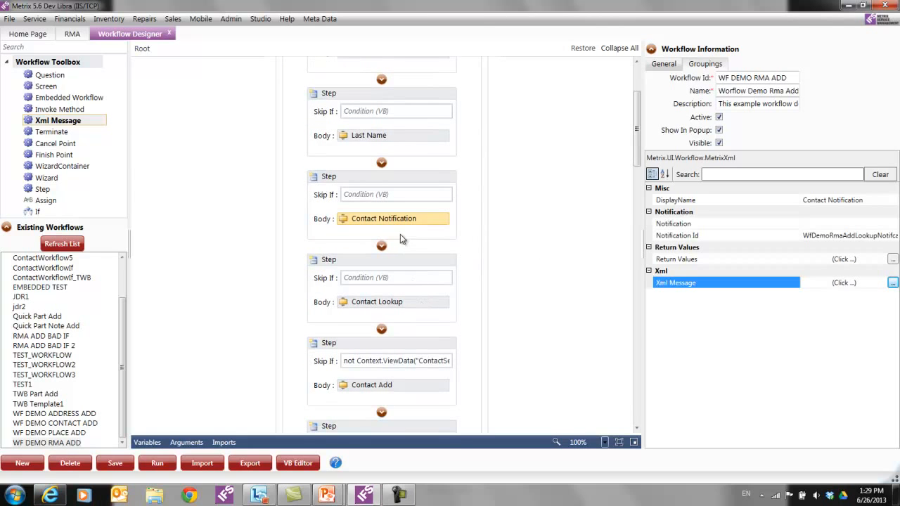
click(431, 305)
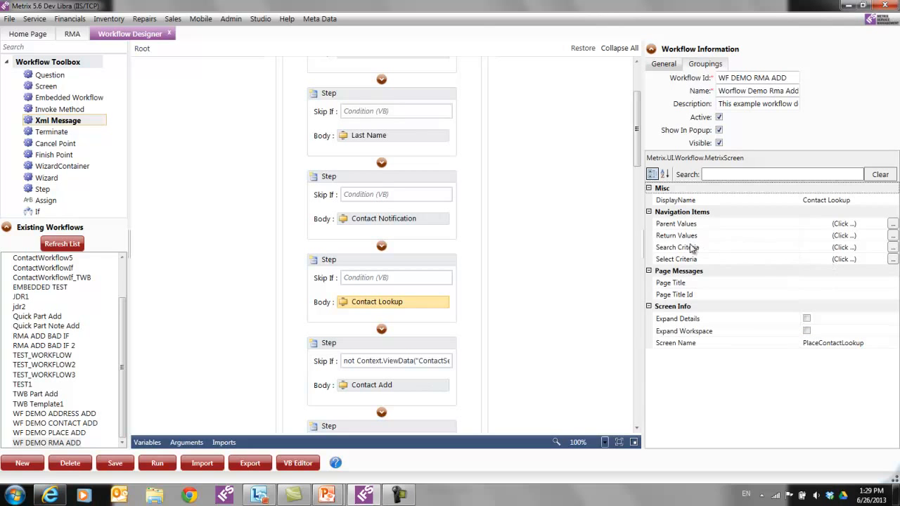
click(893, 248)
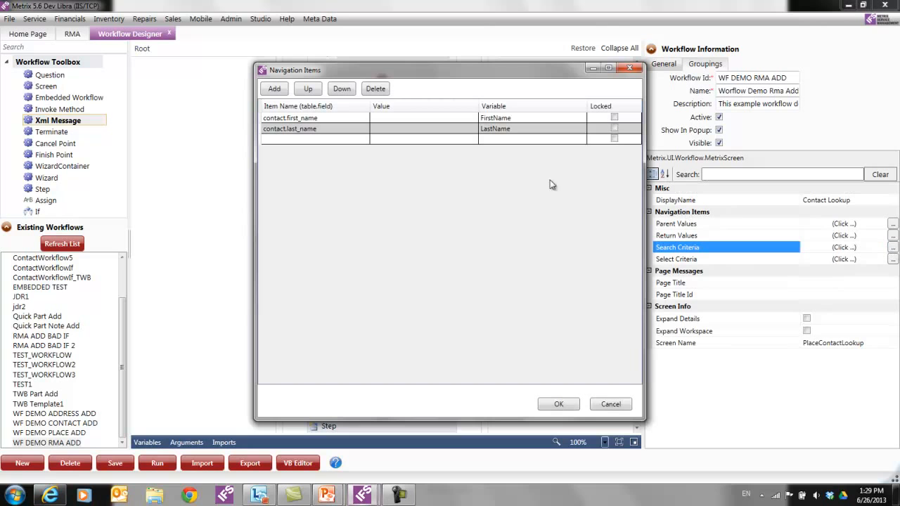
click(517, 120)
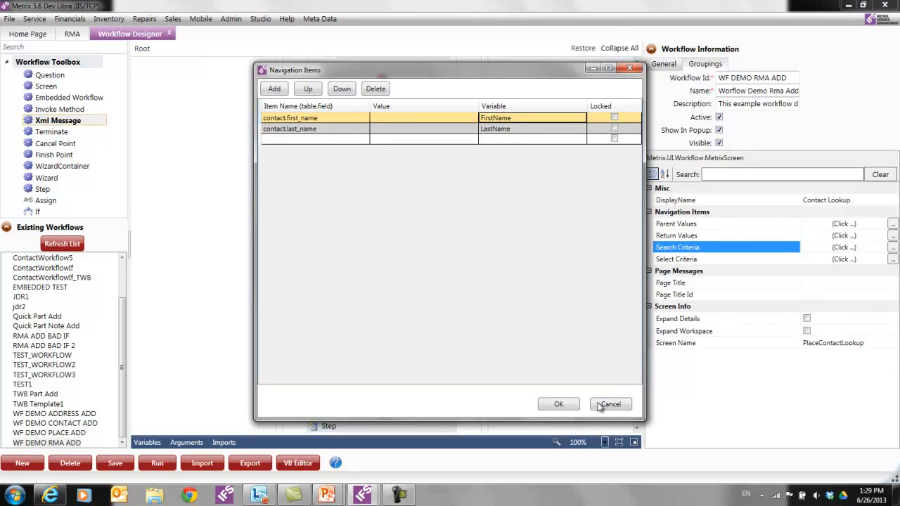
click(609, 405)
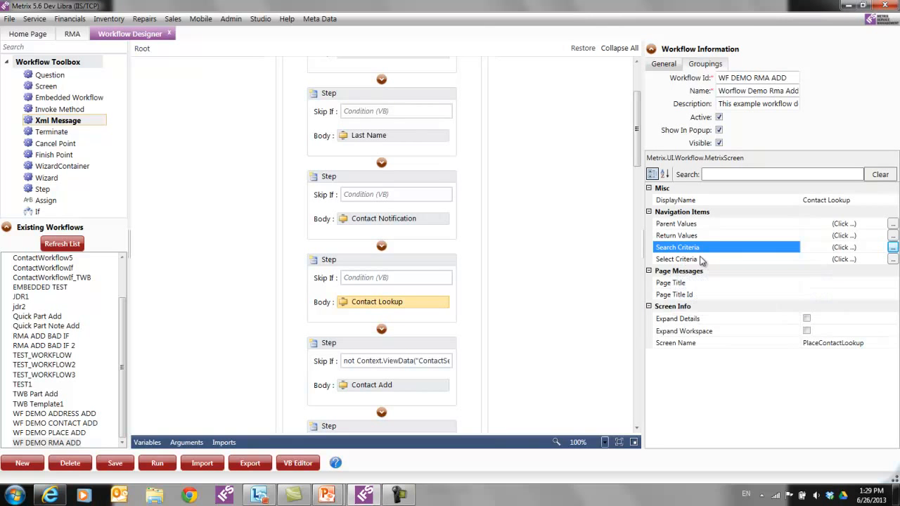
click(892, 236)
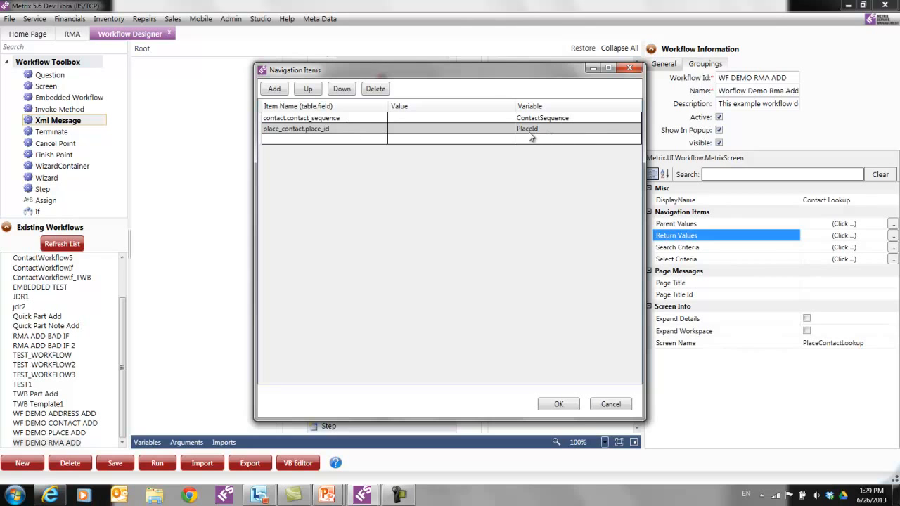
click(348, 122)
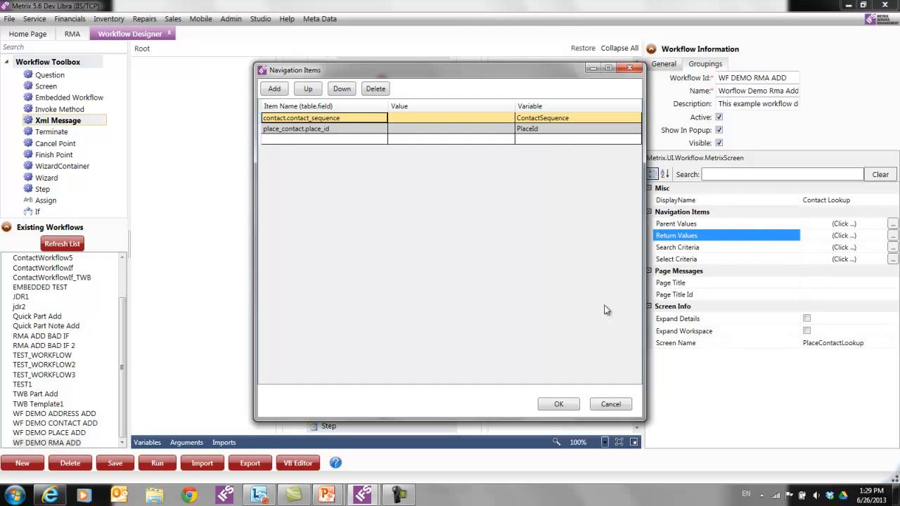
click(601, 406)
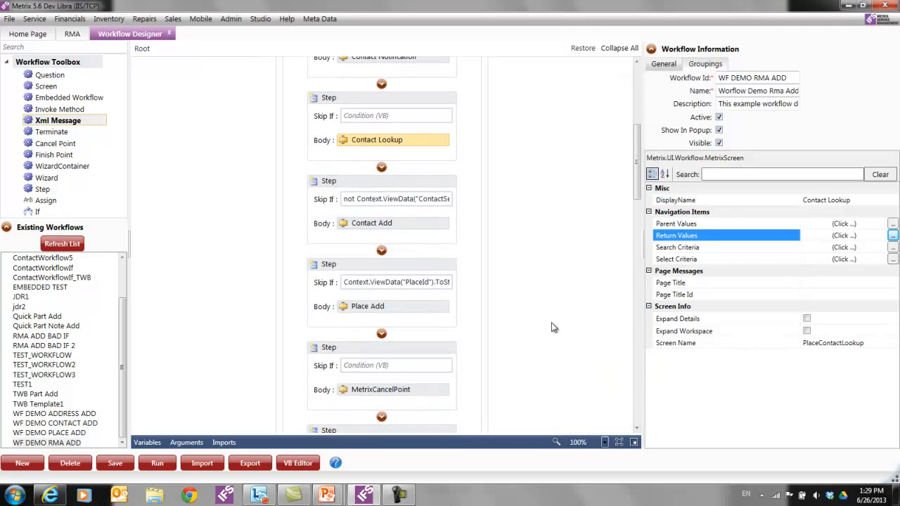
- Inspect the Contact Add step's ContactSequence skip condition in the Expression Editor, closing it unchanged
click(371, 200)
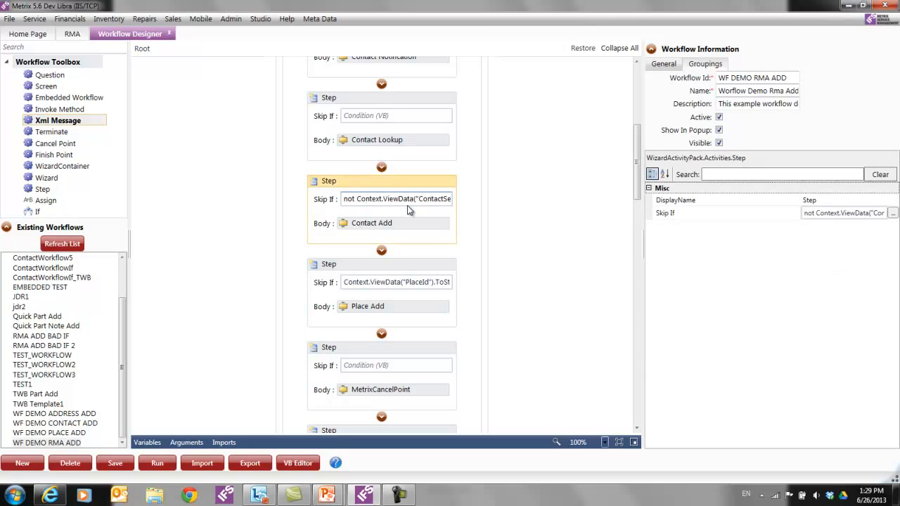
click(306, 463)
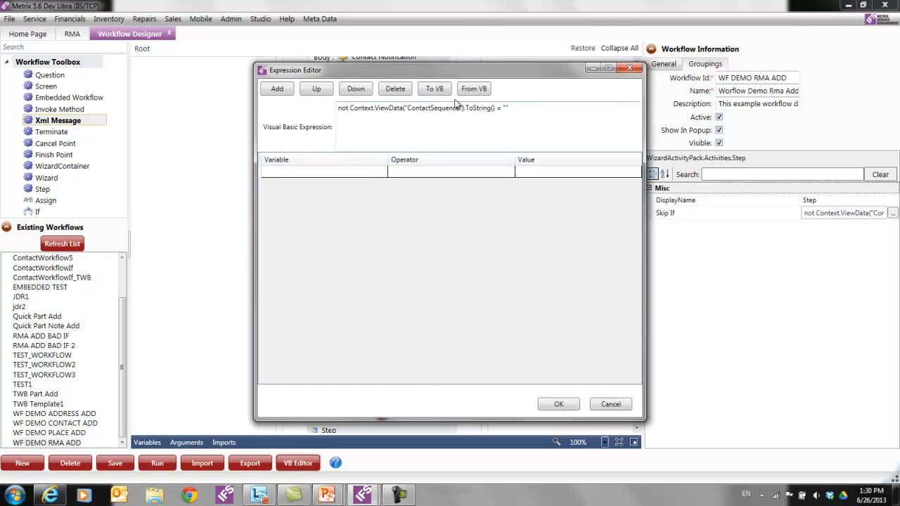
click(474, 89)
click(611, 405)
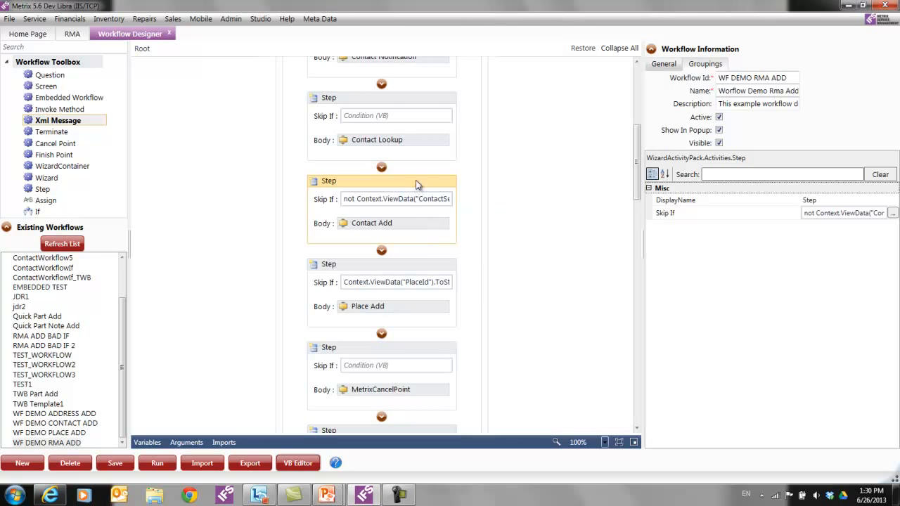
- Show the embedded WF DEMO CONTACT ADD activity's input items FirstName and LastName
click(395, 224)
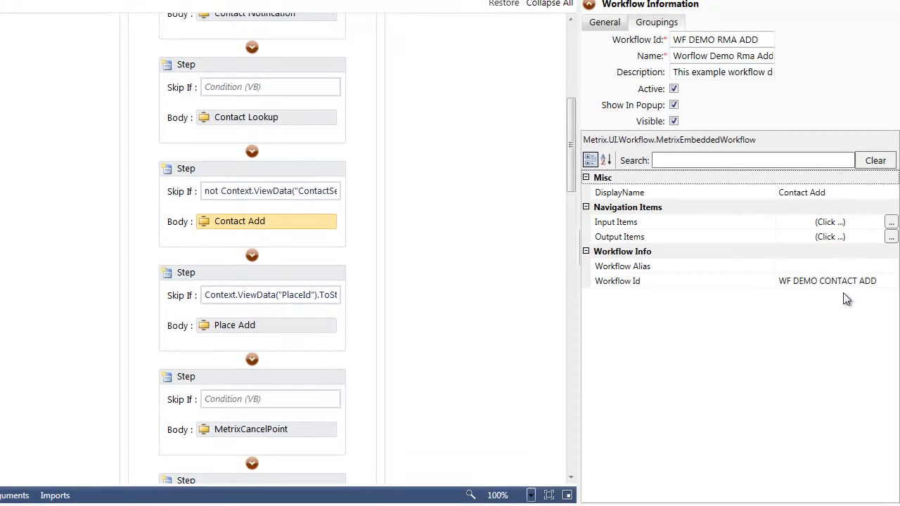
click(888, 222)
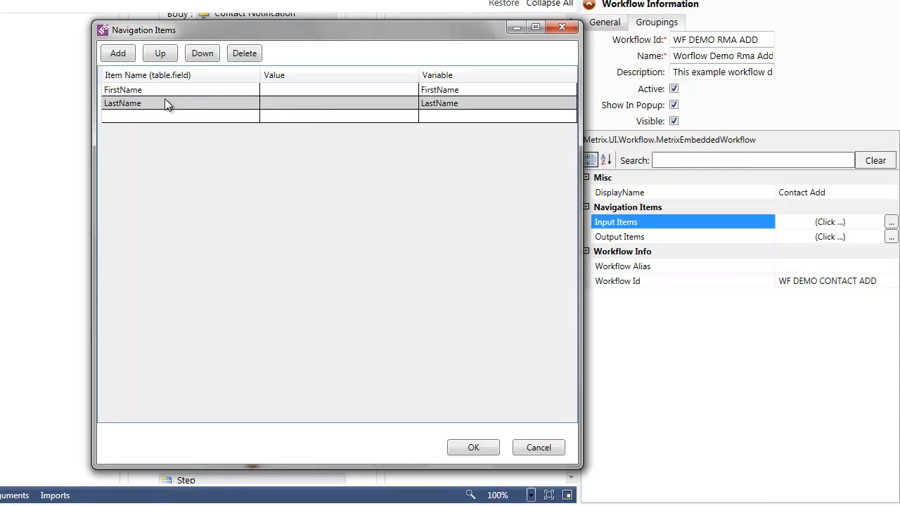
- Close the input items, then review Contact Add's output items ContactSequence and AddressId
click(548, 448)
click(891, 238)
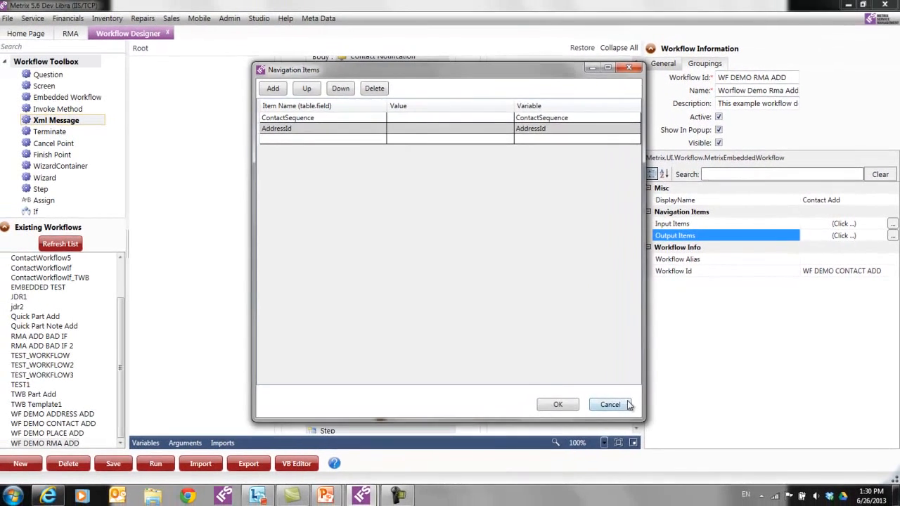
click(538, 447)
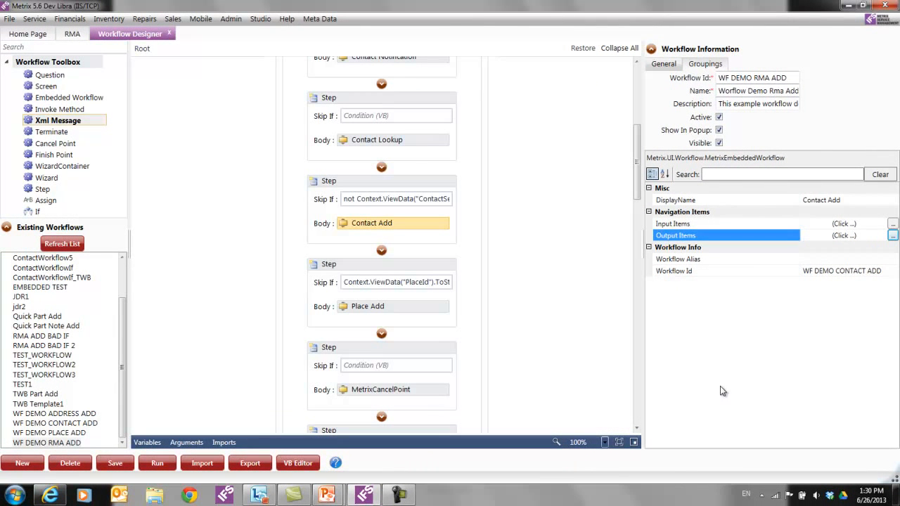
- Inspect Place Add's step, skip condition and embedded workflow, then MetrixCancelPoint with Close and Require Reason ticked
click(388, 287)
scroll(415, 295, down, 4)
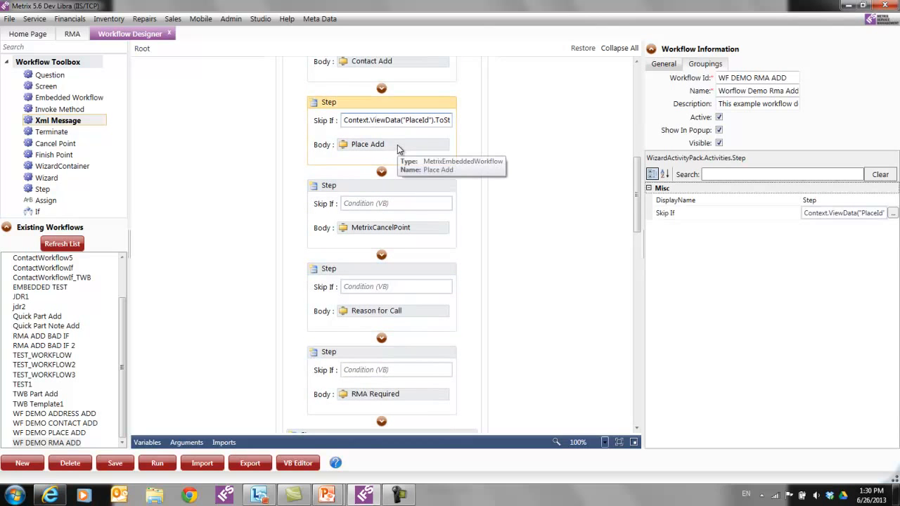
click(373, 121)
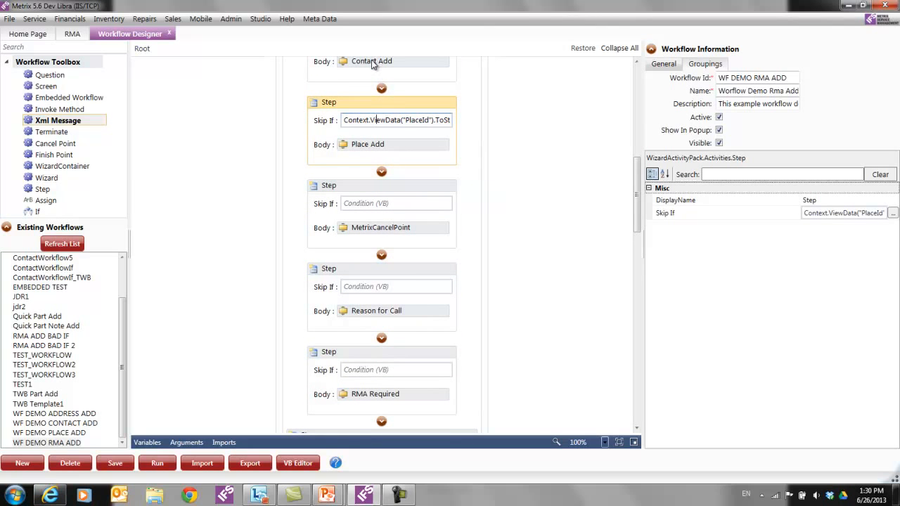
click(410, 146)
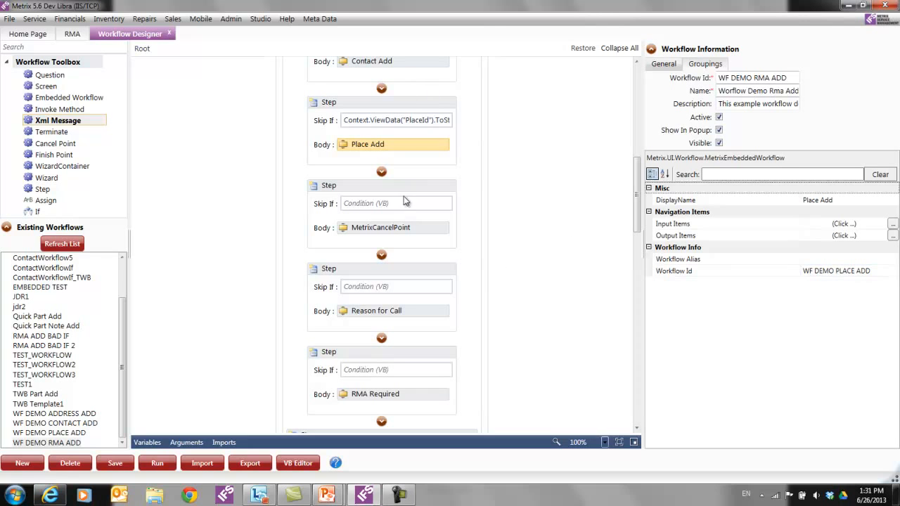
click(429, 231)
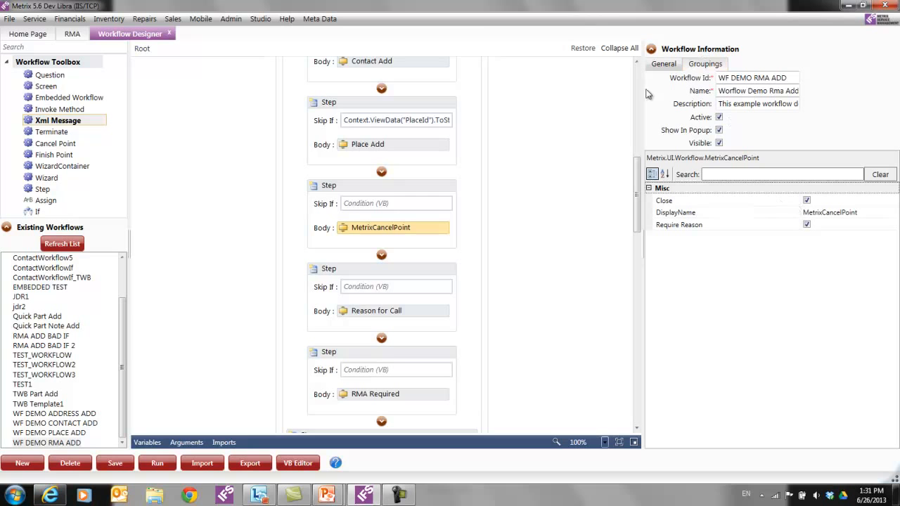
- Check Reason for Call, then RMA Required: required TextBox, default answer Y, Step Id RmaRequired
scroll(486, 263, down, 3)
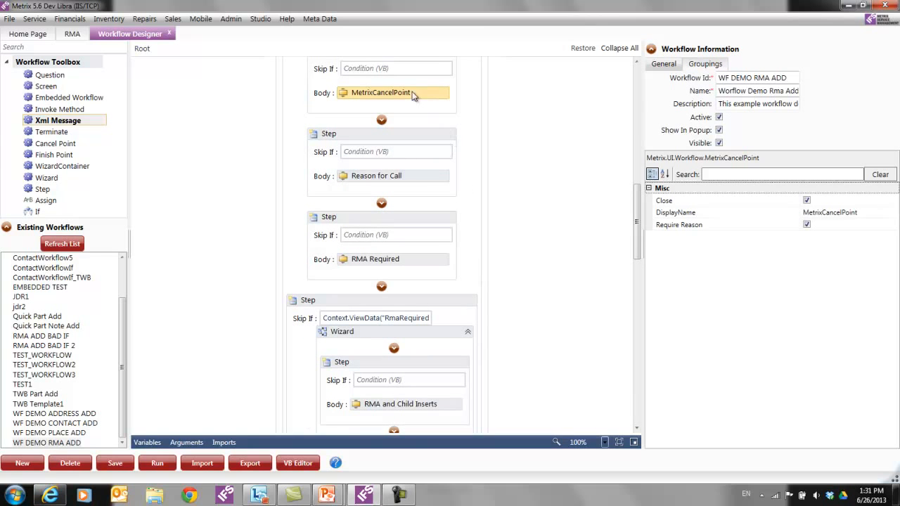
click(420, 178)
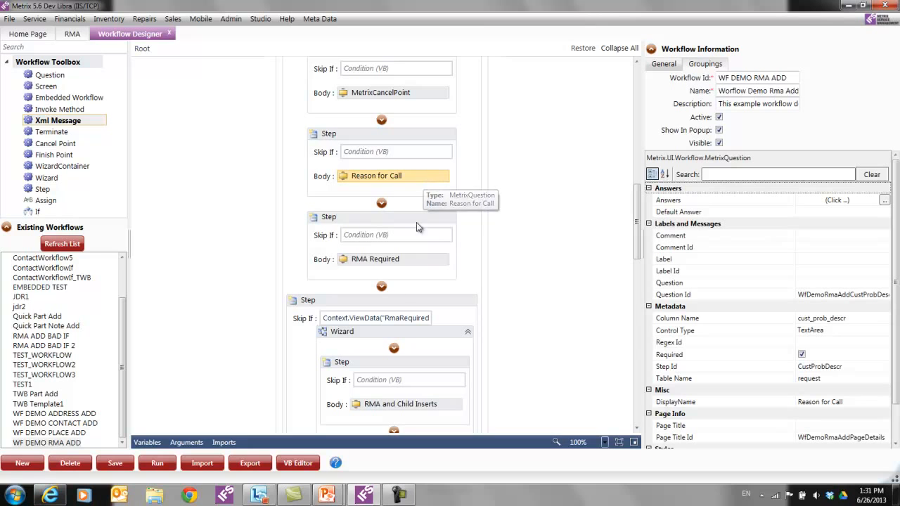
click(417, 264)
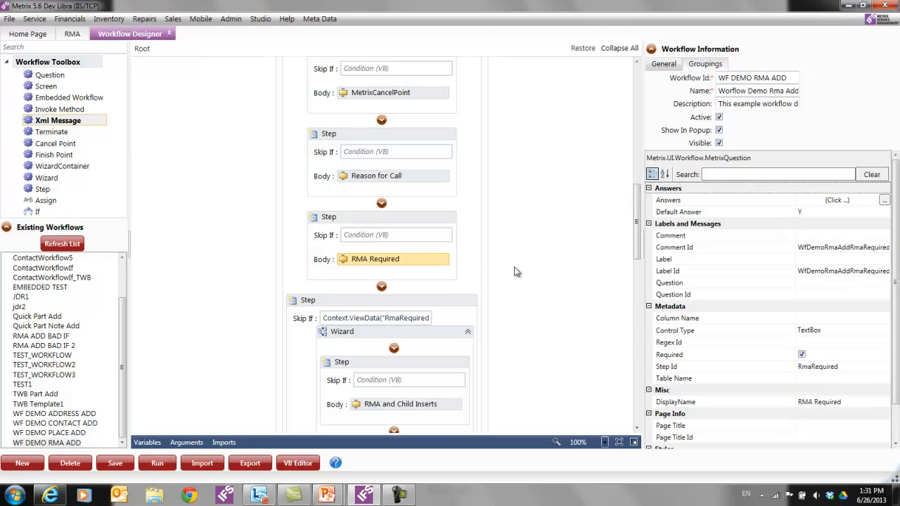
scroll(509, 262, down, 5)
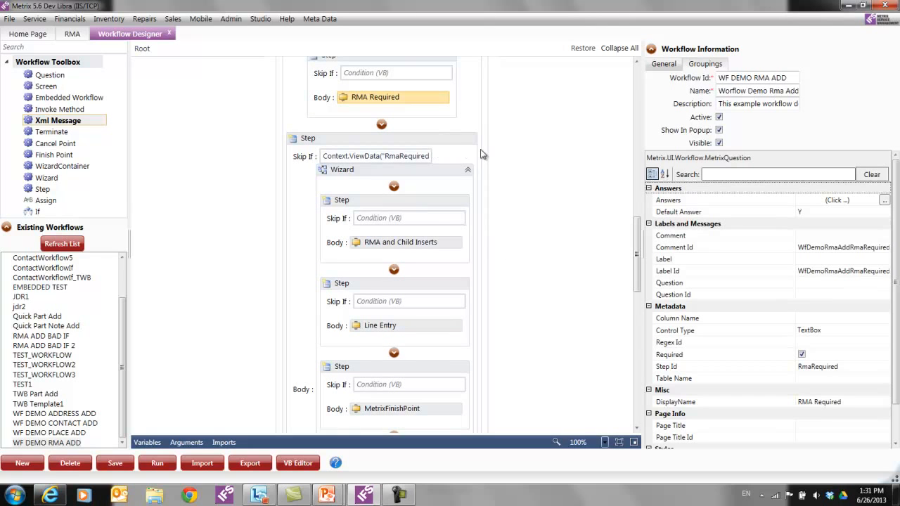
- Show the RMA and Child Inserts MetrixXml properties, including notification WfDemoRmaAddRmaNotification
scroll(443, 190, down, 1)
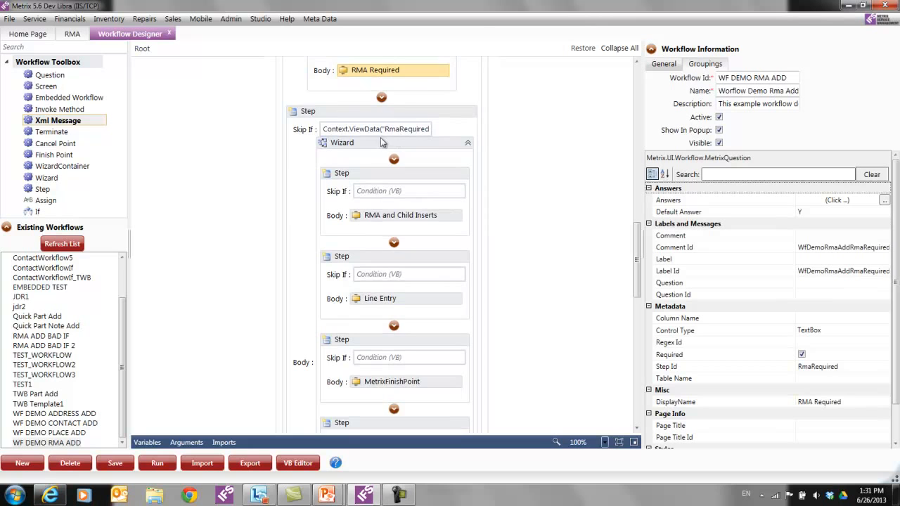
scroll(441, 176, down, 1)
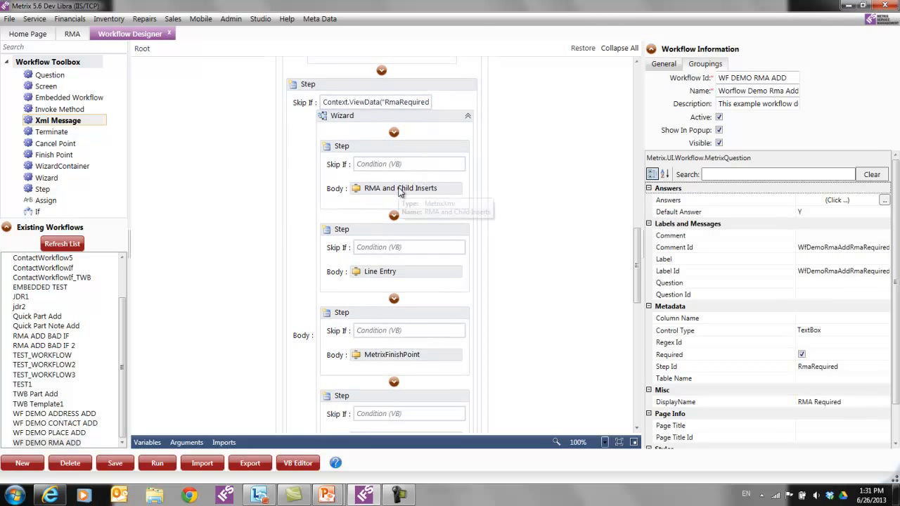
click(399, 188)
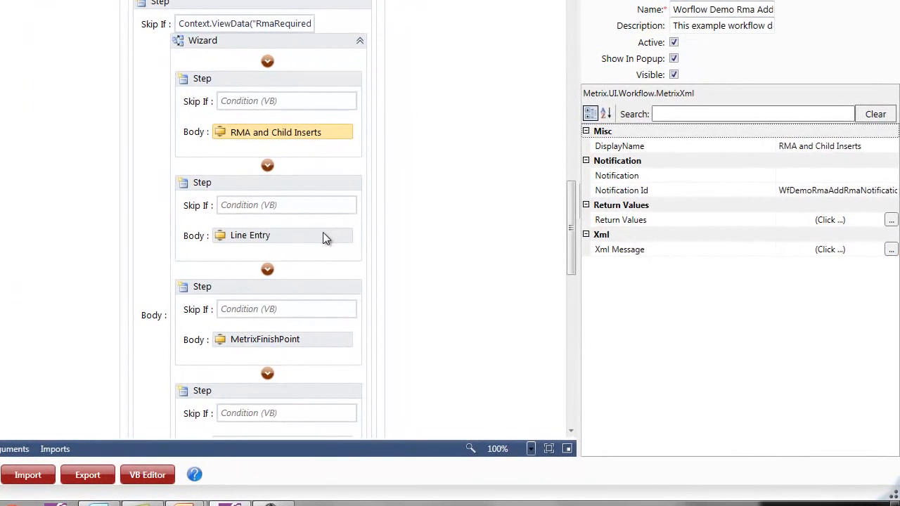
- Display Line Entry's screen properties: WF_DEMO_REQUEST_LINE with Expand Workspace ticked
click(323, 234)
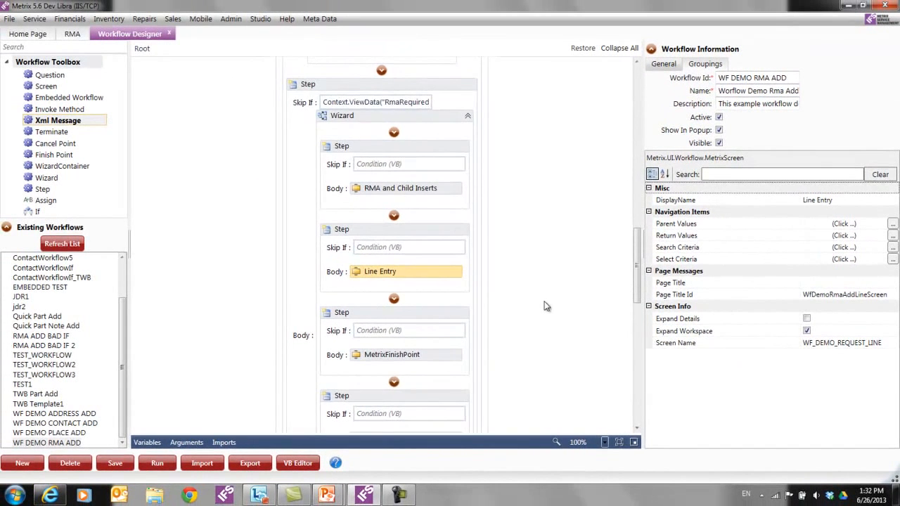
- Inspect MetrixFinishPoint, Summary Notification, then RMA Summary (WF_DEMO_RMA_SUMMARY) properties in turn
scroll(547, 306, down, 3)
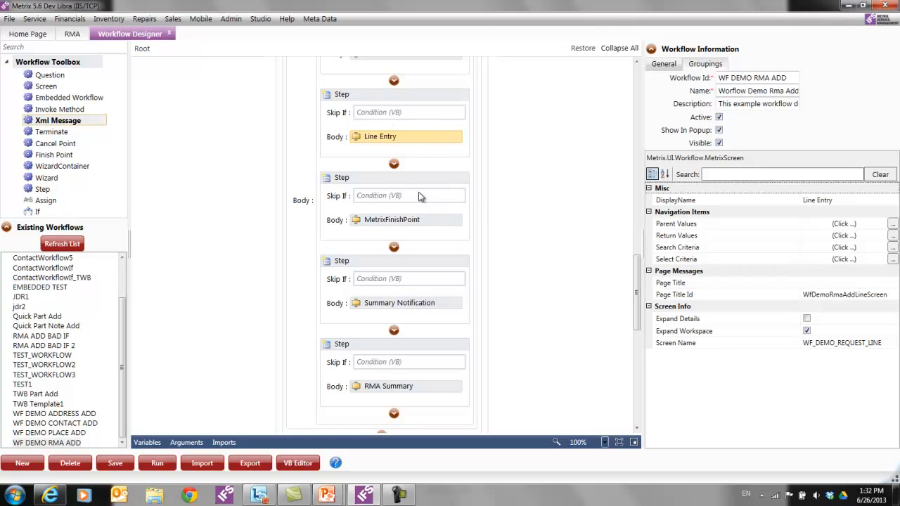
click(432, 221)
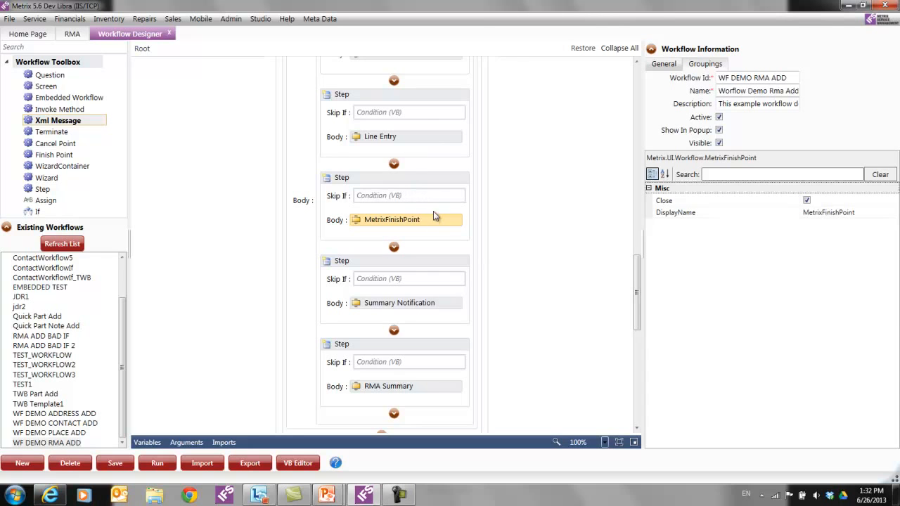
click(447, 304)
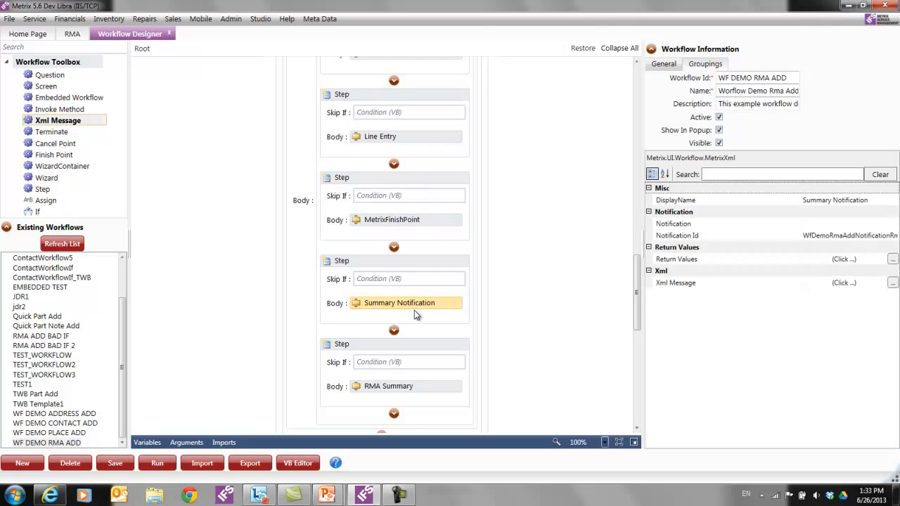
scroll(468, 313, down, 3)
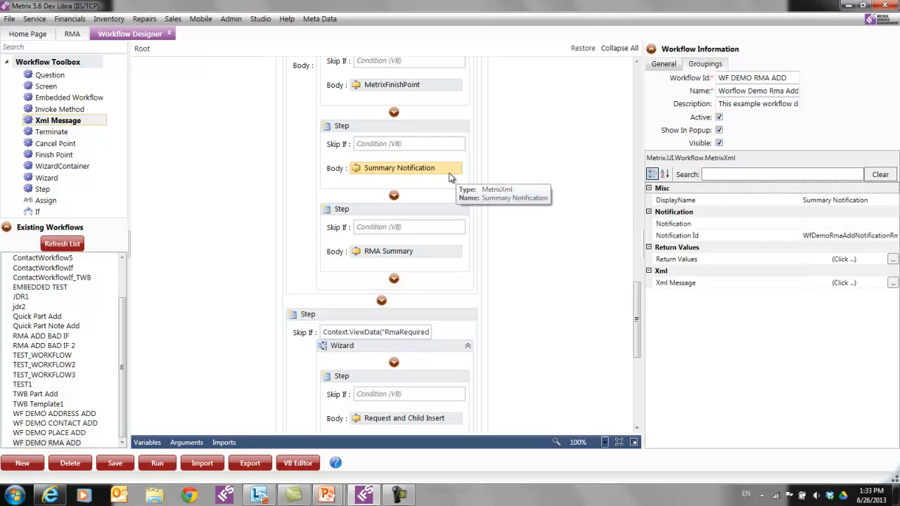
click(441, 253)
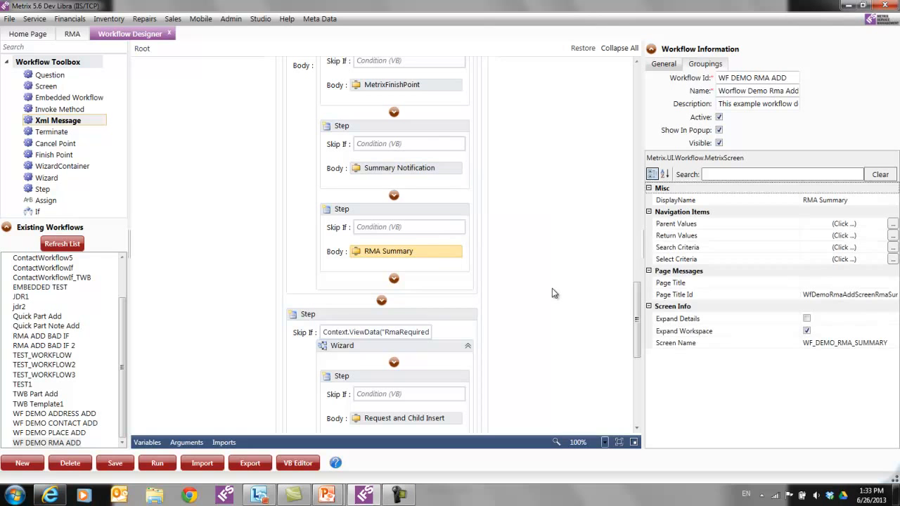
- Show the outer wizard step's Skip If condition and the Request and Child Insert message properties
scroll(542, 288, up, 6)
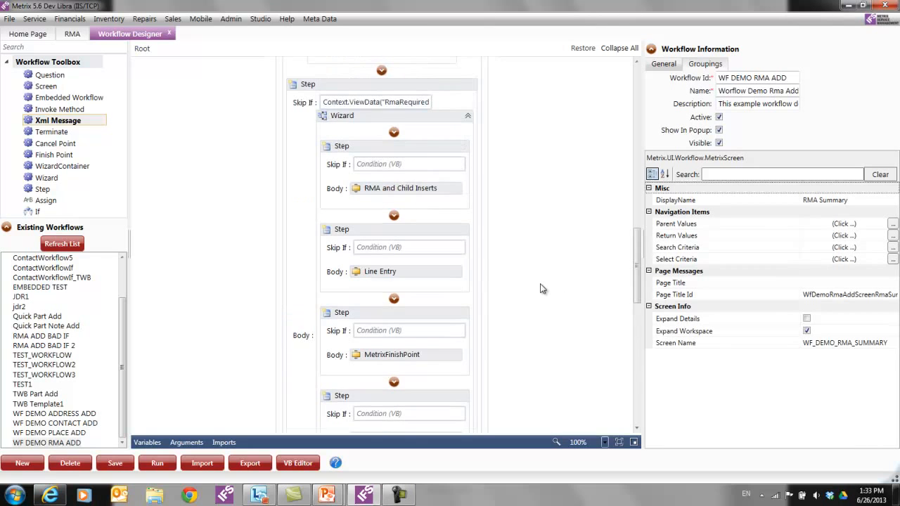
scroll(432, 274, down, 4)
scroll(434, 291, down, 6)
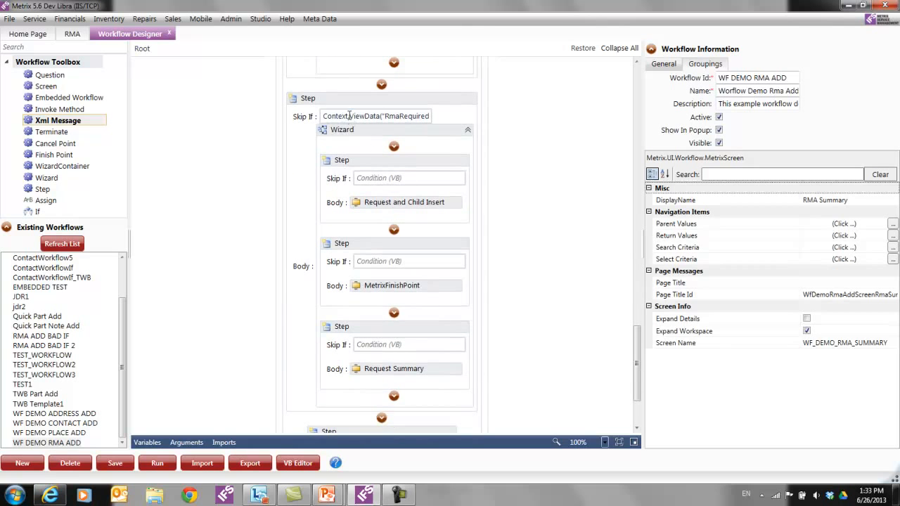
click(349, 116)
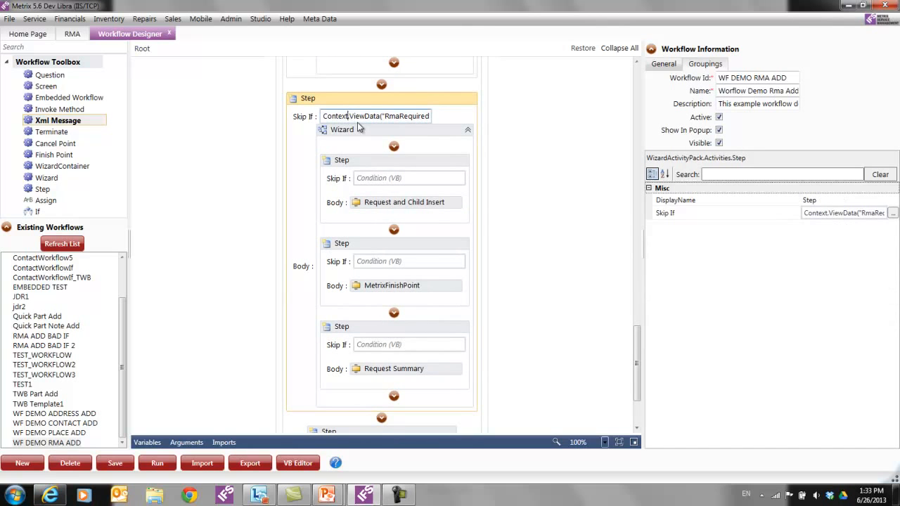
click(397, 205)
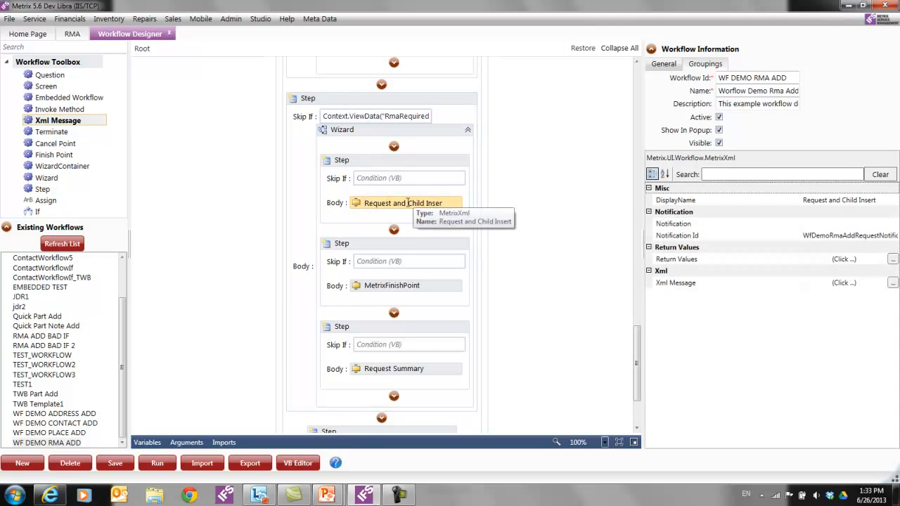
- Show the second wizard's MetrixFinishPoint and the Request Summary (WF_DEMO_REQUEST_SUMMARY) screen properties
click(449, 284)
scroll(451, 285, down, 3)
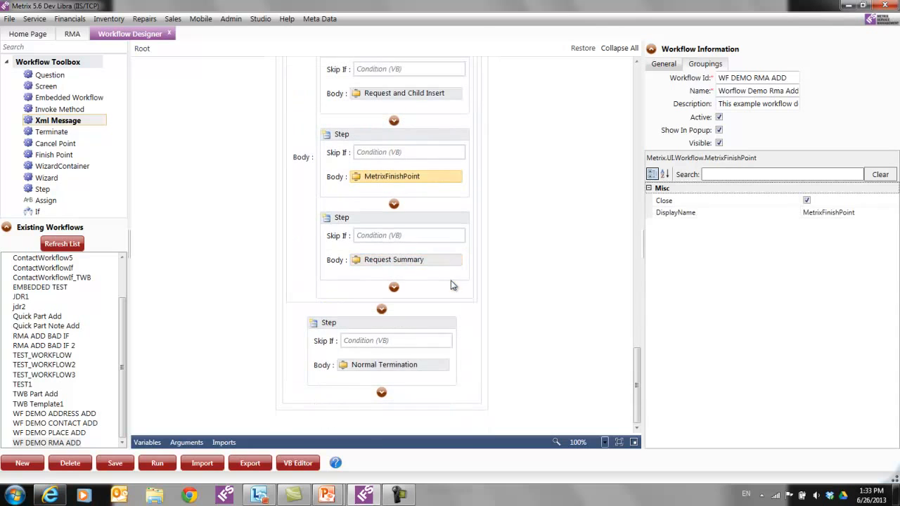
click(442, 262)
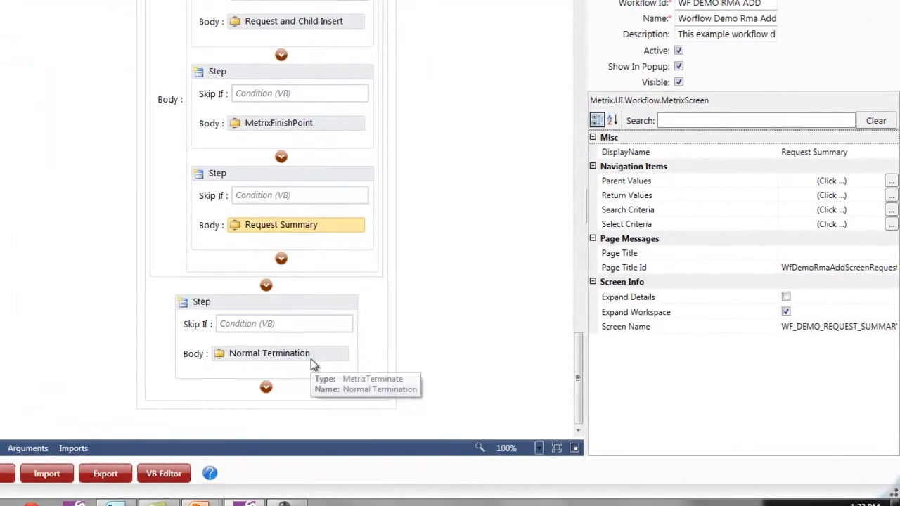
- View Normal Termination's MetrixTerminate properties, then advance the slideshow to Designer Hints and Tips
click(311, 360)
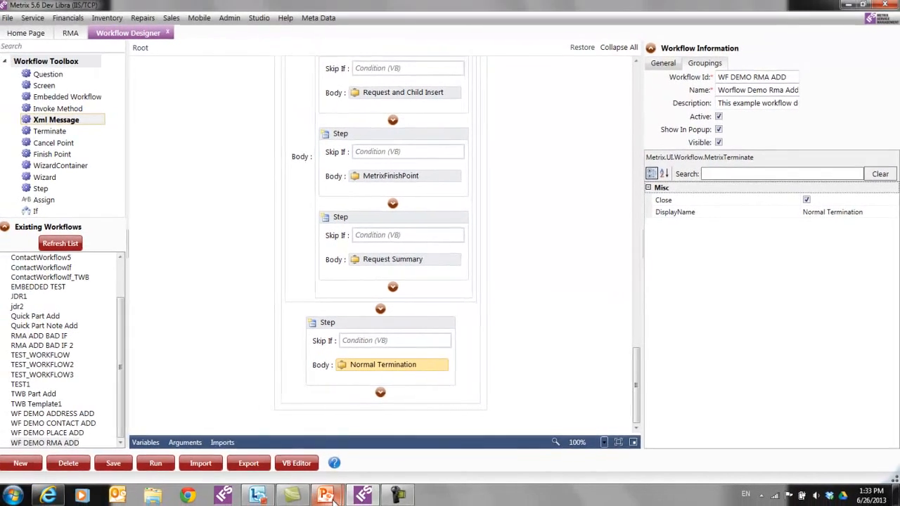
mouse_move(323, 492)
click(382, 432)
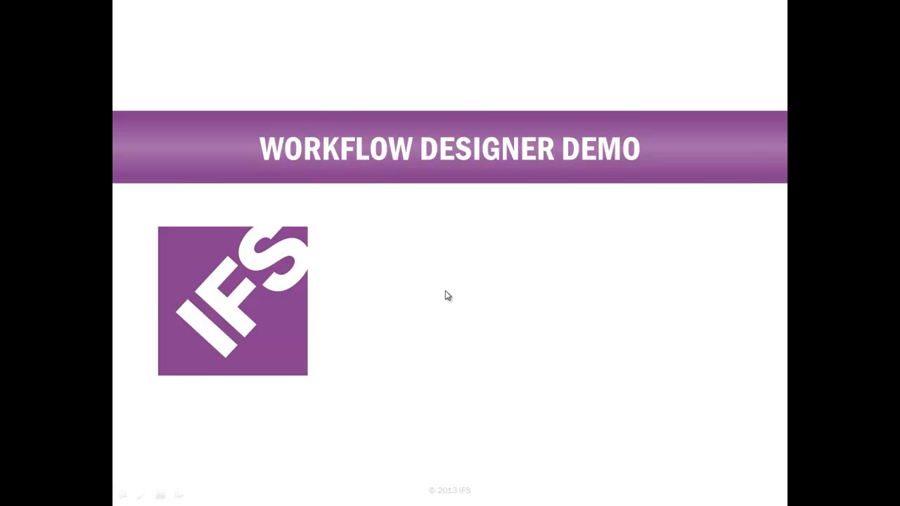
click(448, 295)
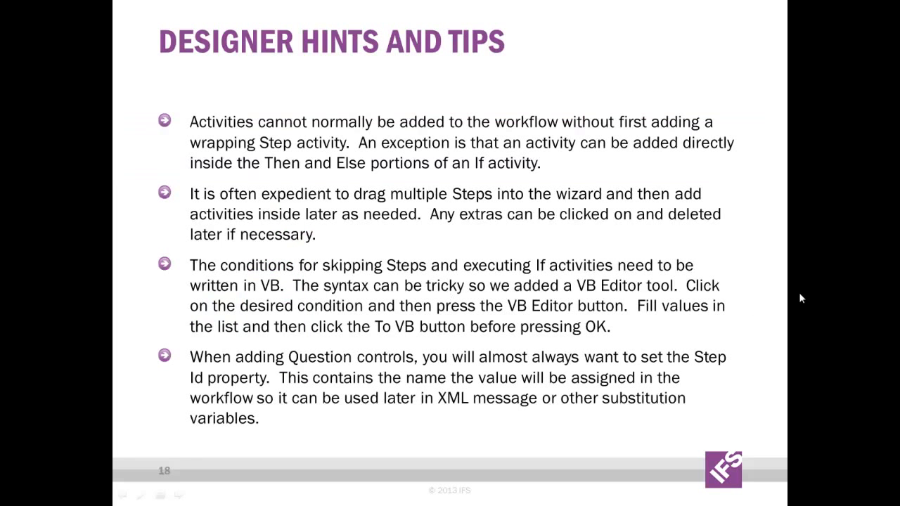
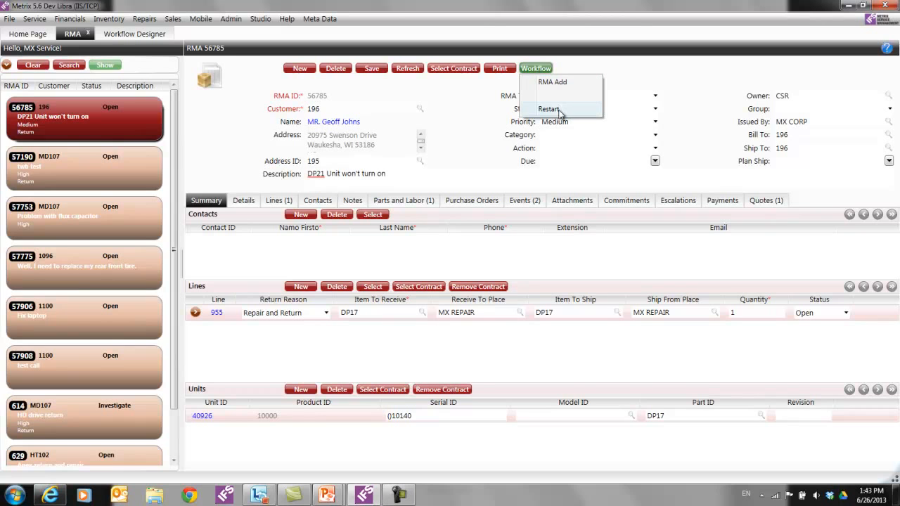
- Start the RMA Add workflow and enter the caller's first name
click(555, 82)
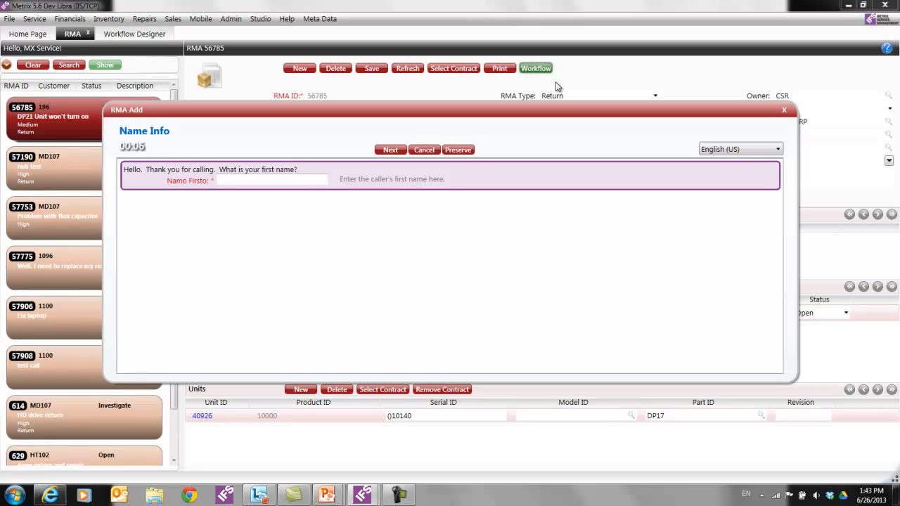
mouse_move(124, 150)
key(Return)
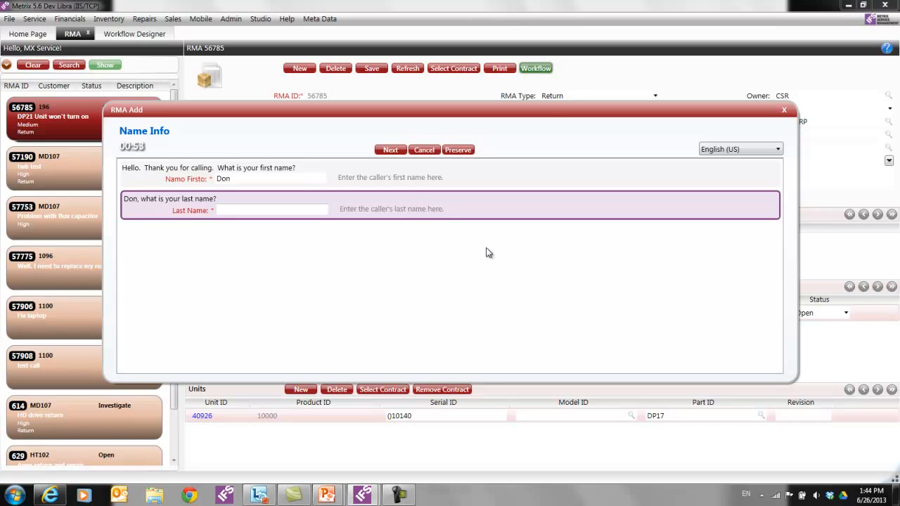
- Enter the caller's last name with correct capitalisation, bringing up the contact lookup
text(hA)
key(BackSpace)
key(BackSpace)
text(hASEN)
key(BackSpace)
key(BackSpace)
key(BackSpace)
key(BackSpace)
key(BackSpace)
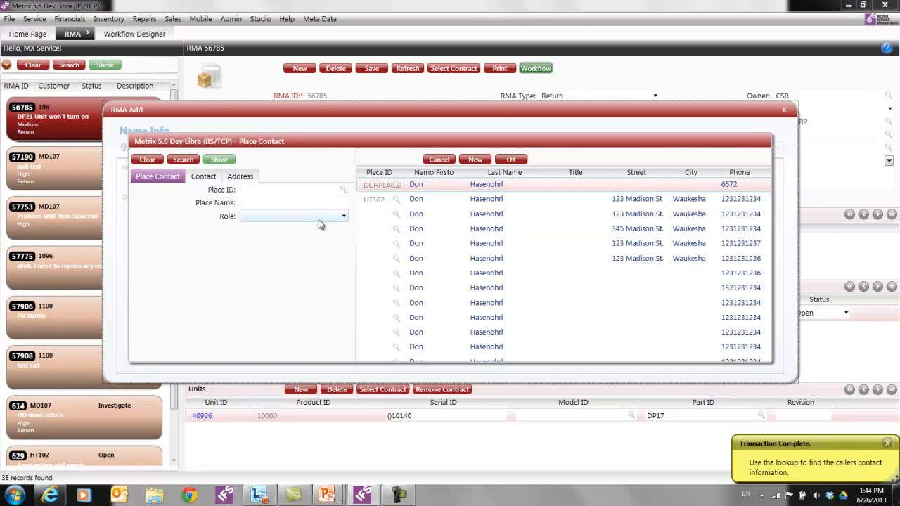
- Review the lookup's Contact and Place Contact tabs, then cancel without choosing a contact
click(204, 177)
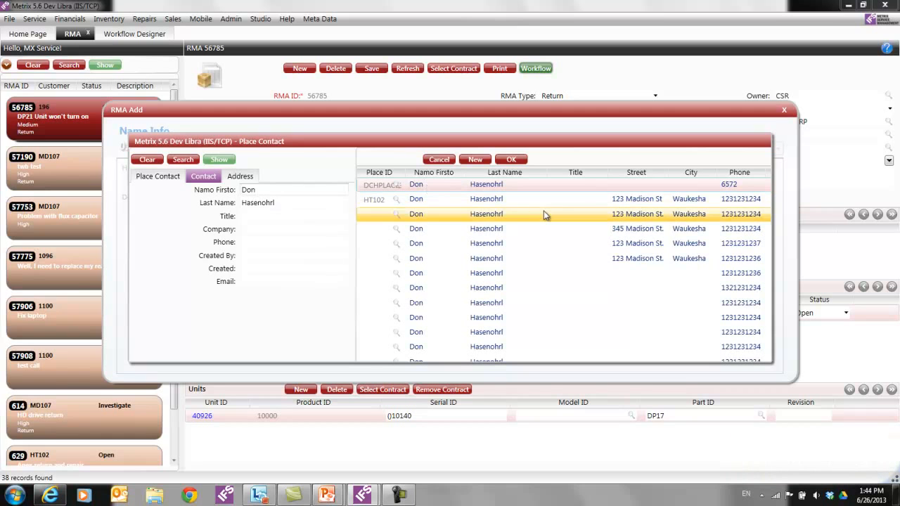
click(164, 178)
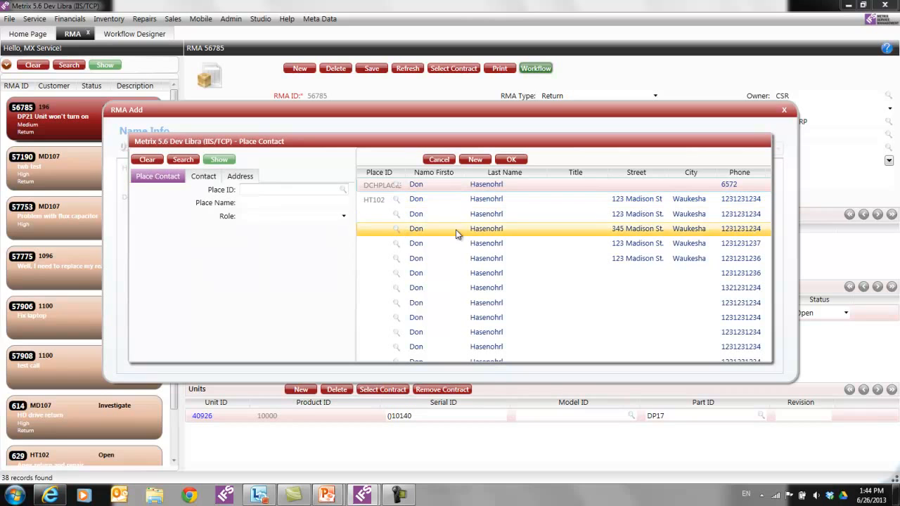
click(440, 163)
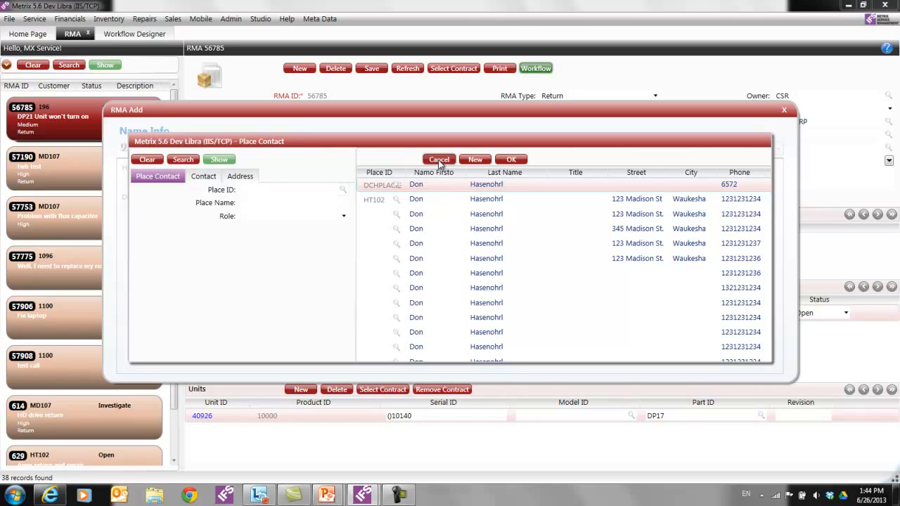
click(439, 161)
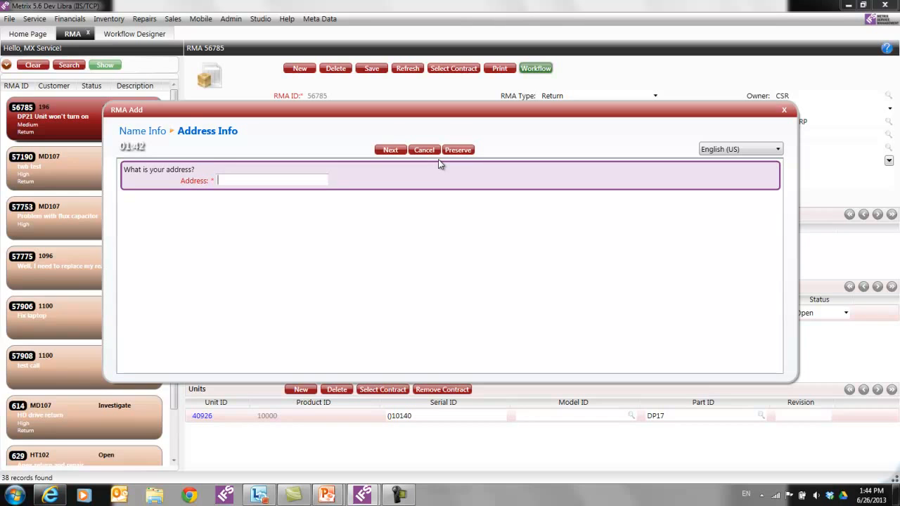
- Enter the caller's street address, city, state and a short ZIP code
key(Return)
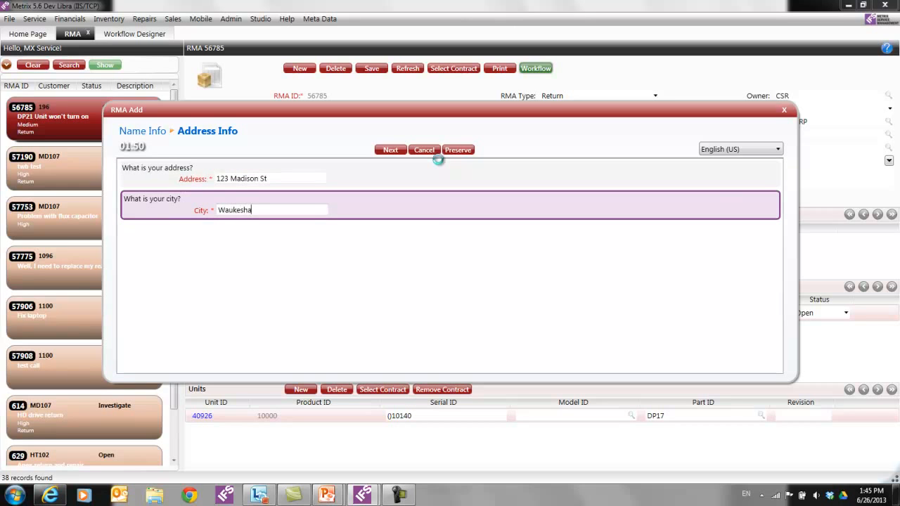
key(Return)
key(Return)
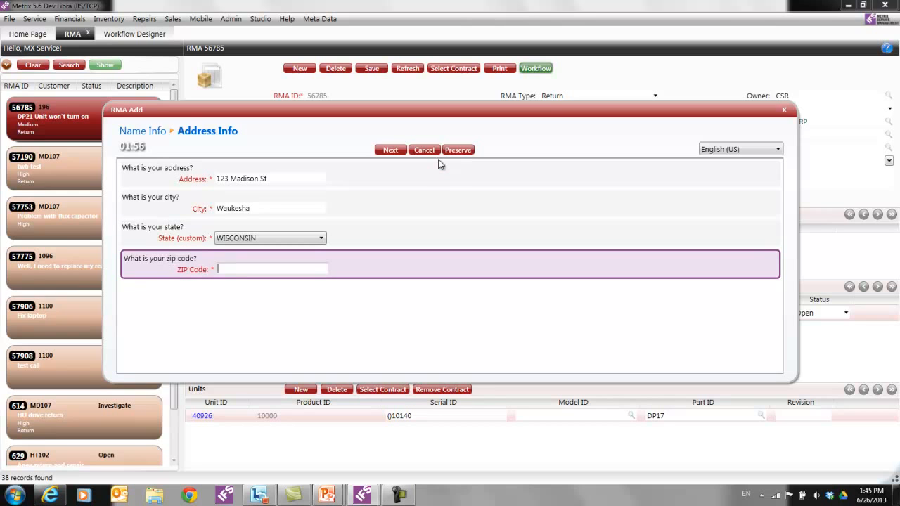
key(Return)
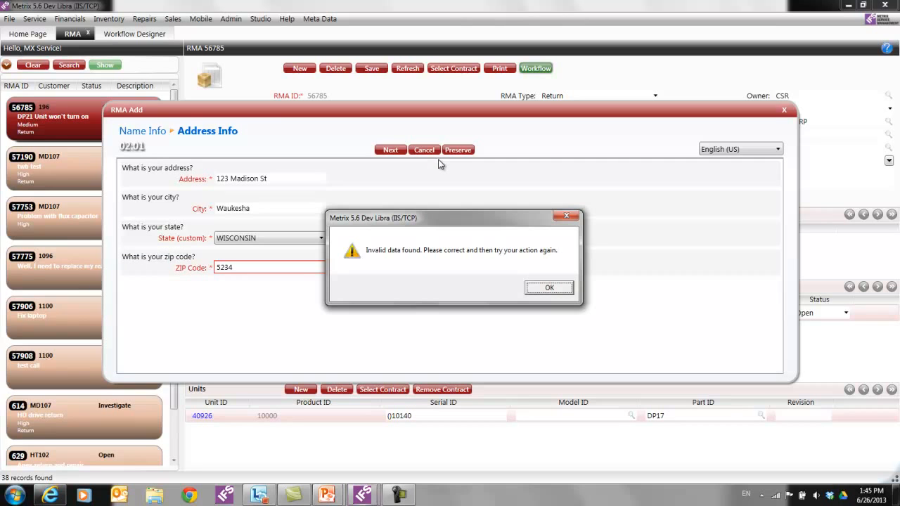
- Dismiss the invalid-data error and replace the ZIP with the full ZIP+4 format
click(546, 287)
drag(234, 270, 213, 270)
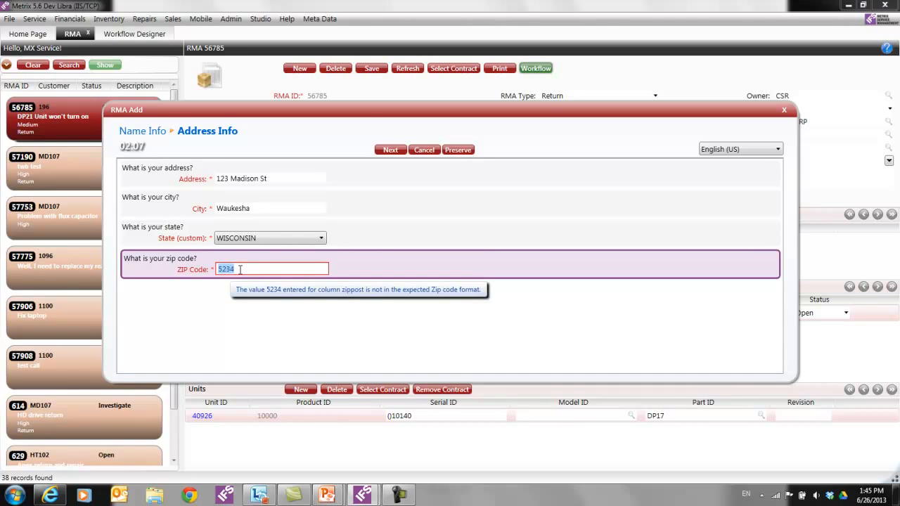
text(5318)
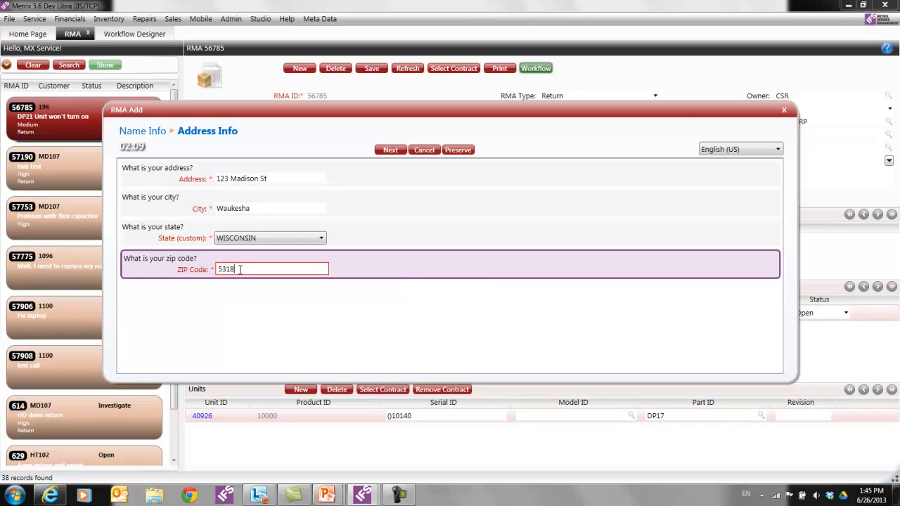
text(8-0000)
key(Return)
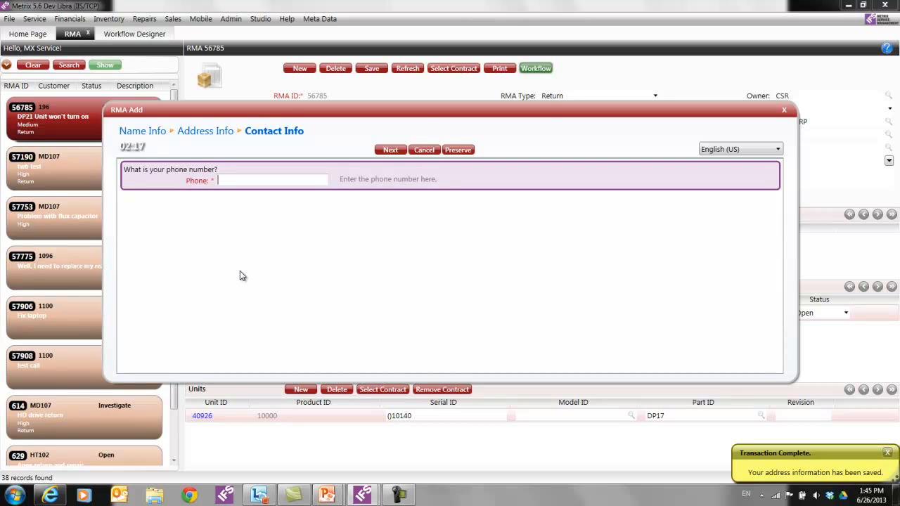
- Enter the caller's phone number and e-mail address, fixing a typo in the e-mail
text(1231231234)
key(Tab)
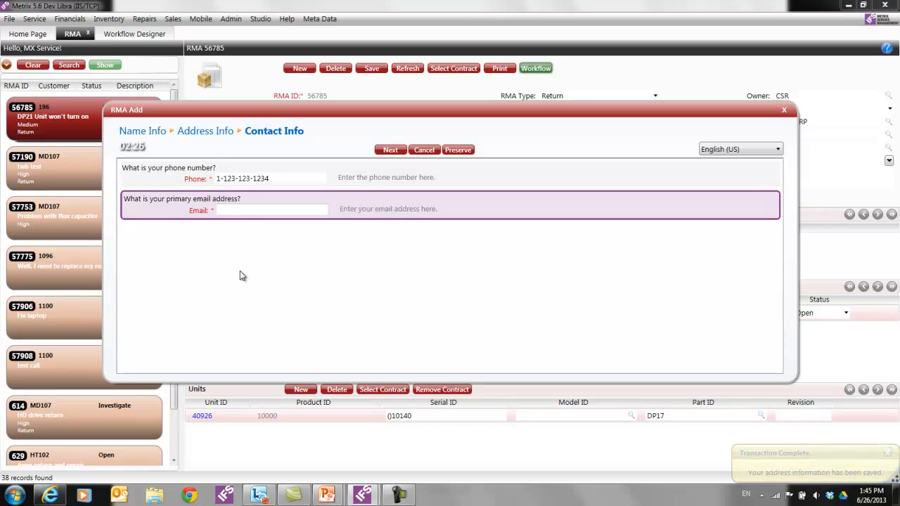
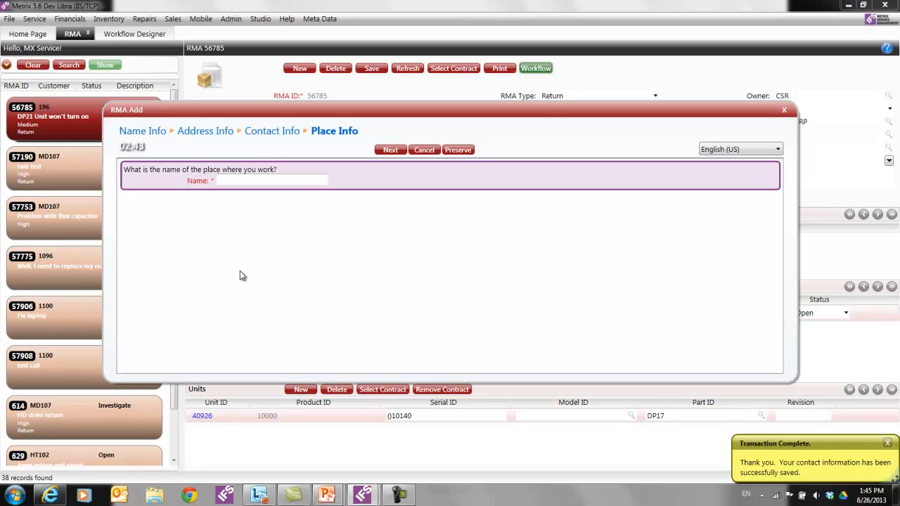
- Set the place to A1 Services, describe 'I need some parts repaired.' and mark Rma Required Yes
text(A1 Services)
key(Return)
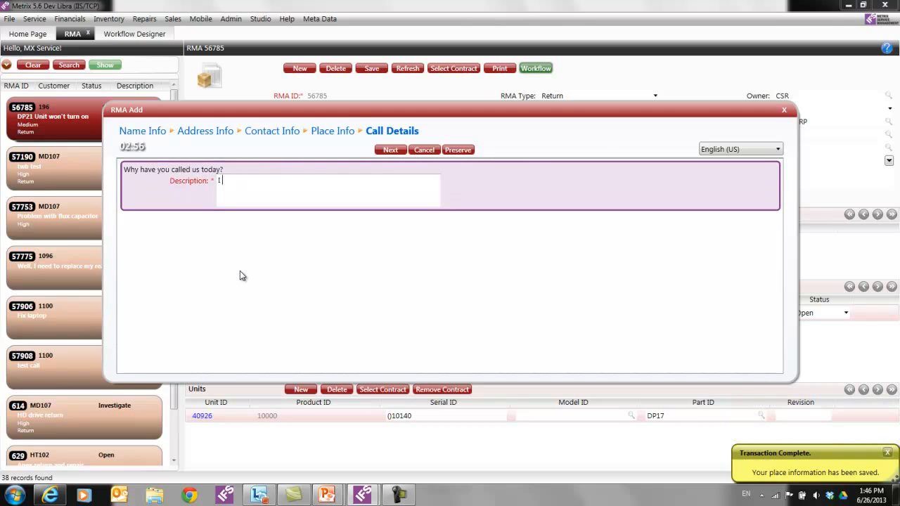
text(I need some parts repaired.)
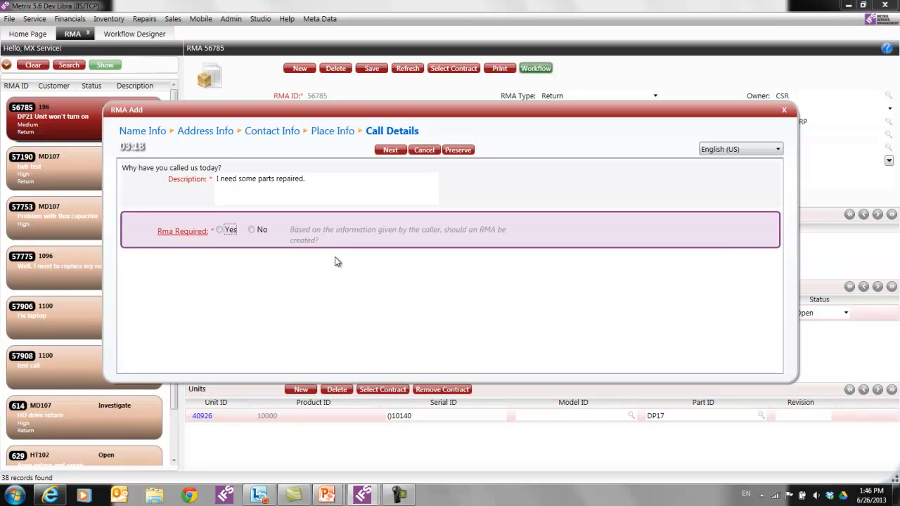
click(220, 232)
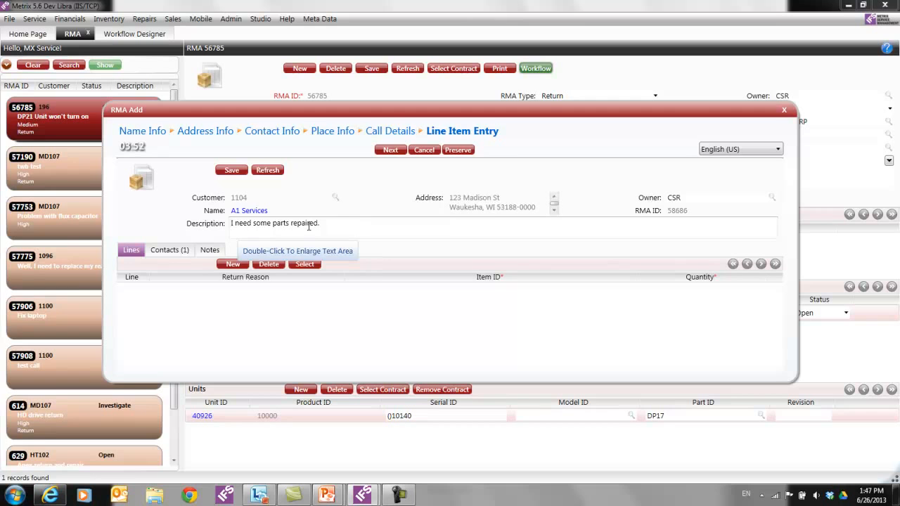
- Add a note to the RMA with line code Info. and the Callback text block
click(168, 250)
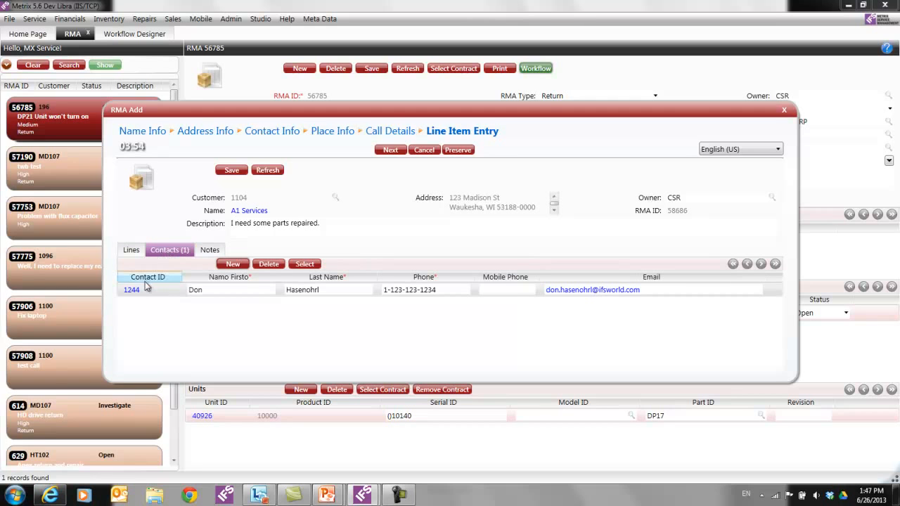
click(206, 252)
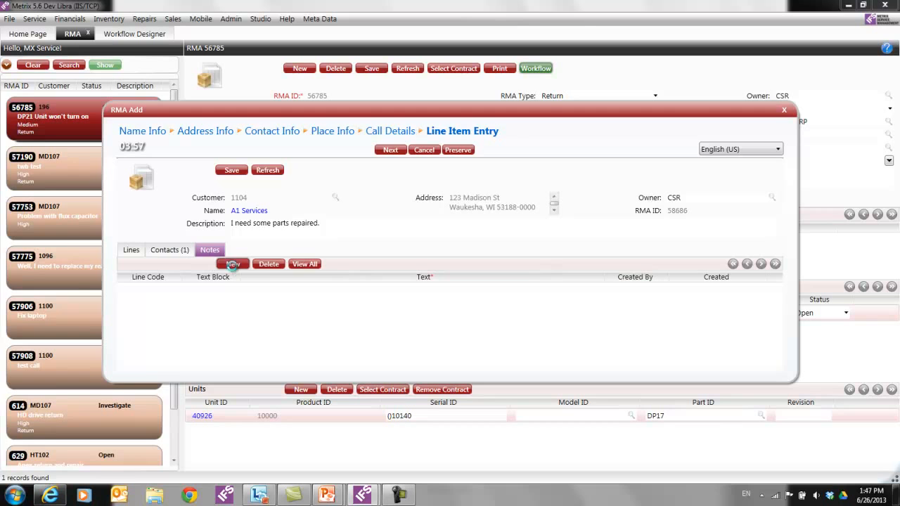
click(229, 264)
click(174, 291)
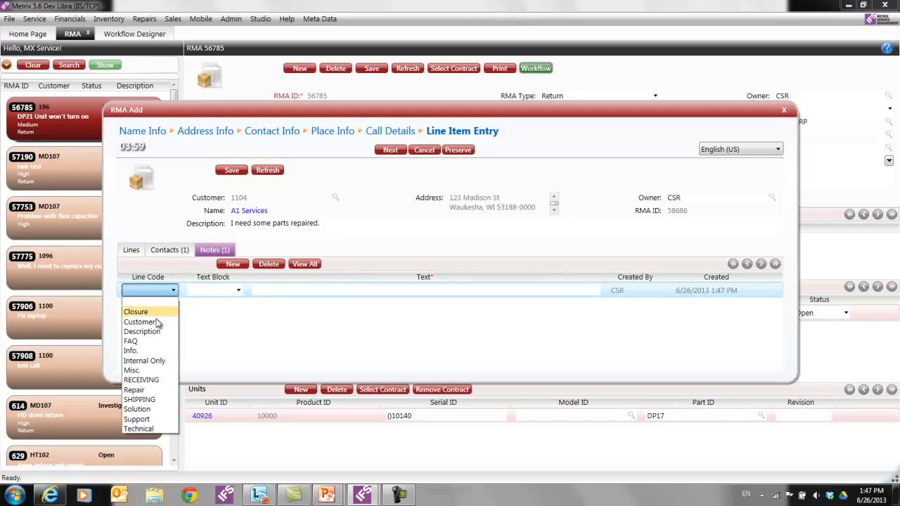
click(151, 348)
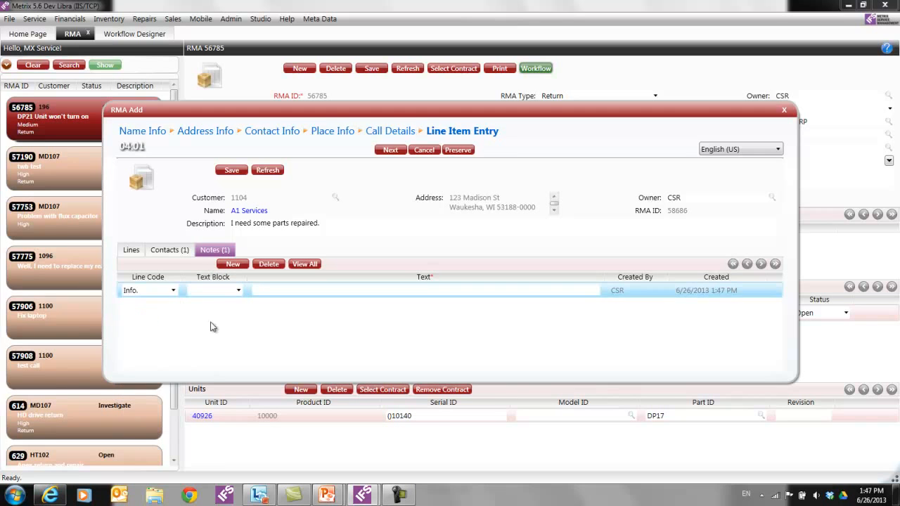
click(237, 292)
click(230, 312)
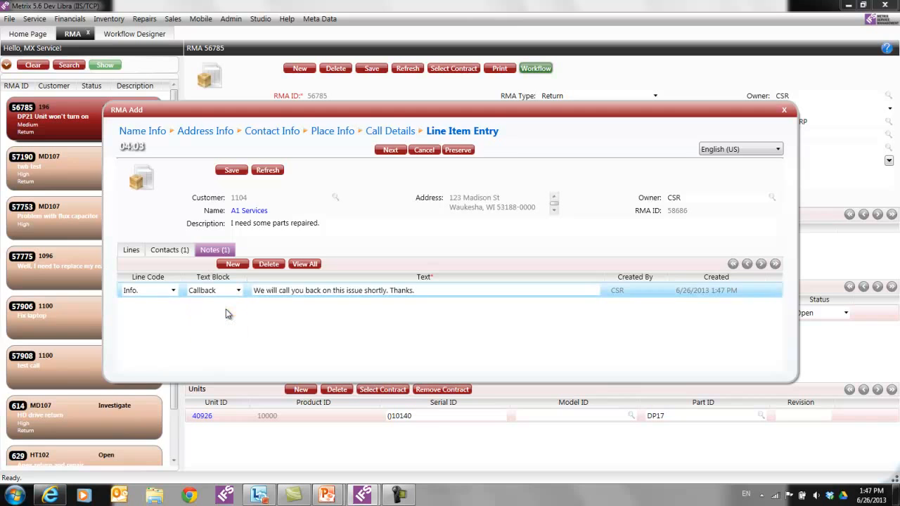
- Add return line 1162 for item DP17 with reason Repair and Return
click(131, 251)
click(235, 267)
click(333, 291)
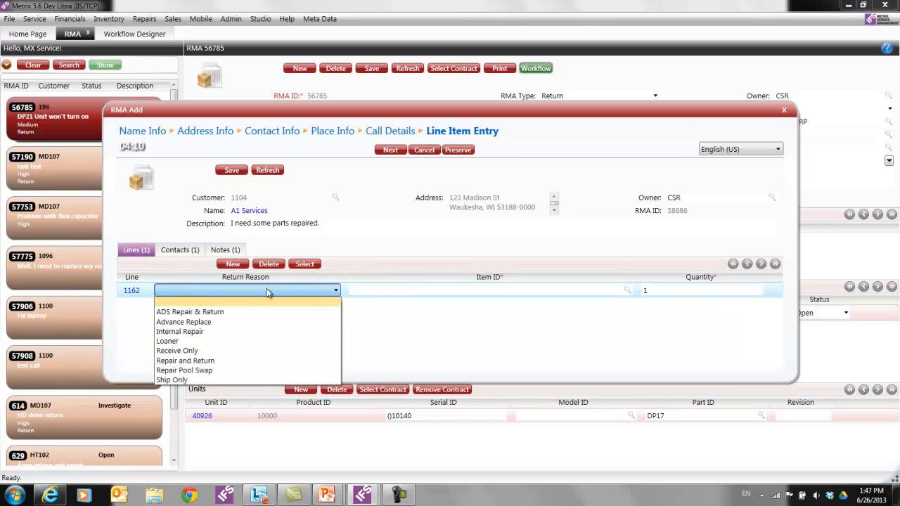
click(193, 361)
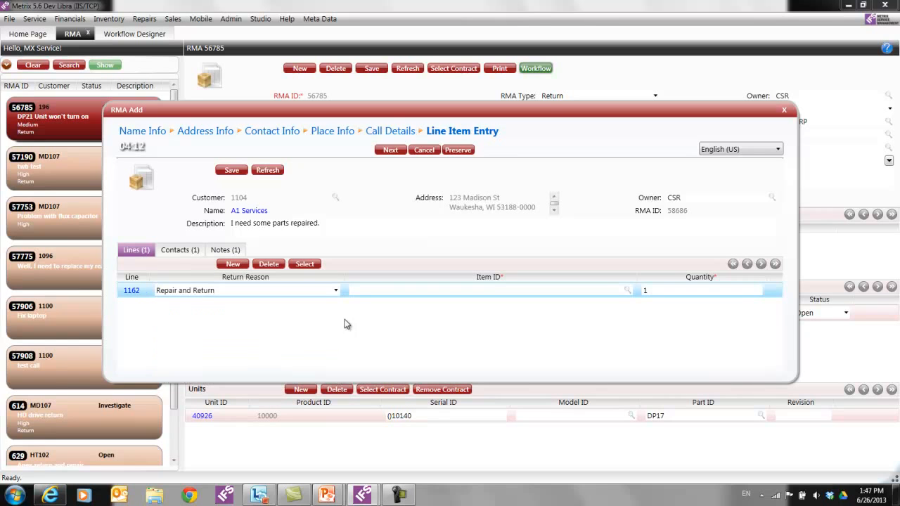
click(386, 293)
text(DP17ASD)
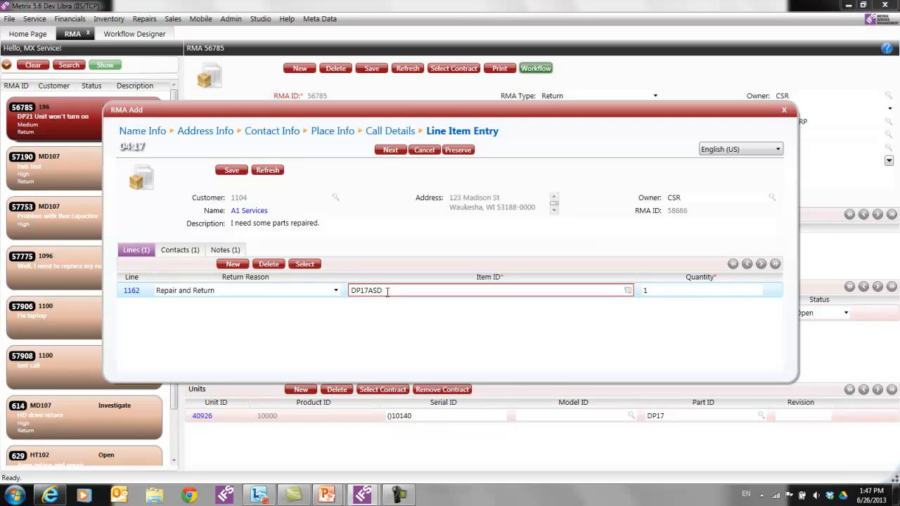
key(BackSpace)
key(BackSpace)
key(BackSpace)
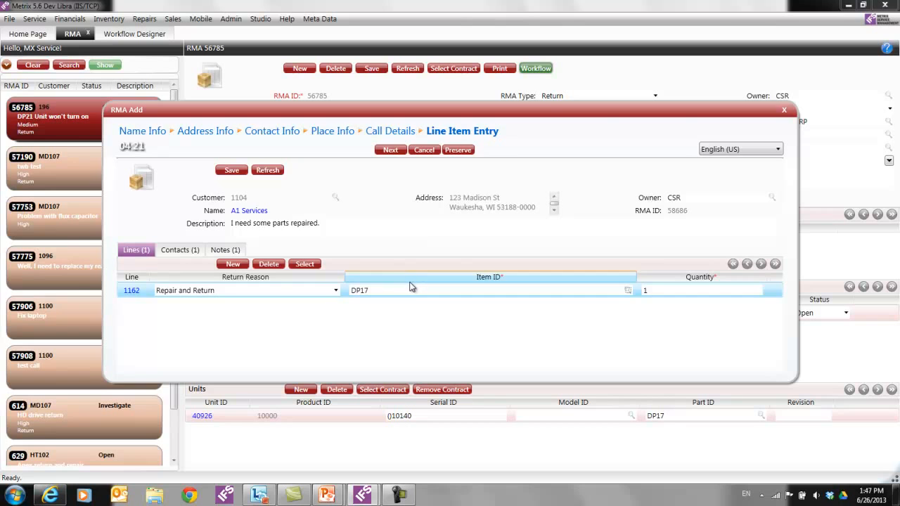
- Show the RMA Summary in French (Canada), switch back to English (US), and finish
click(383, 150)
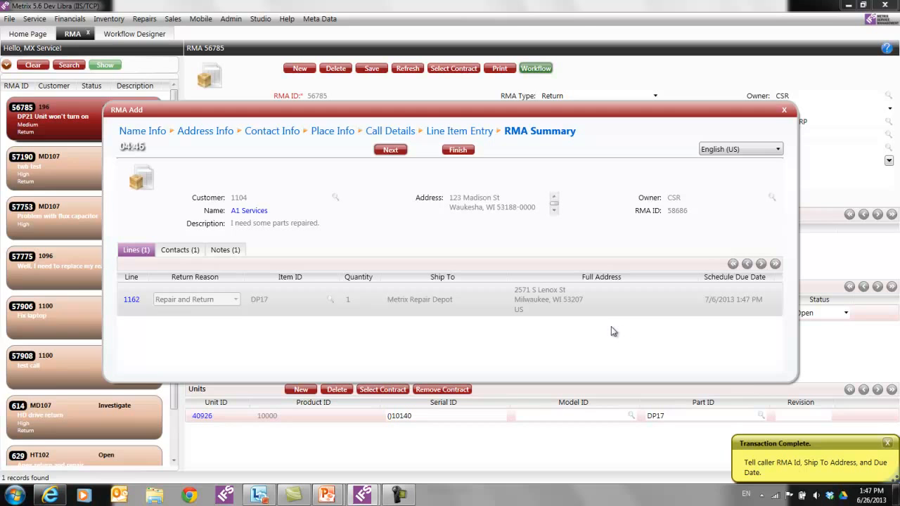
click(779, 149)
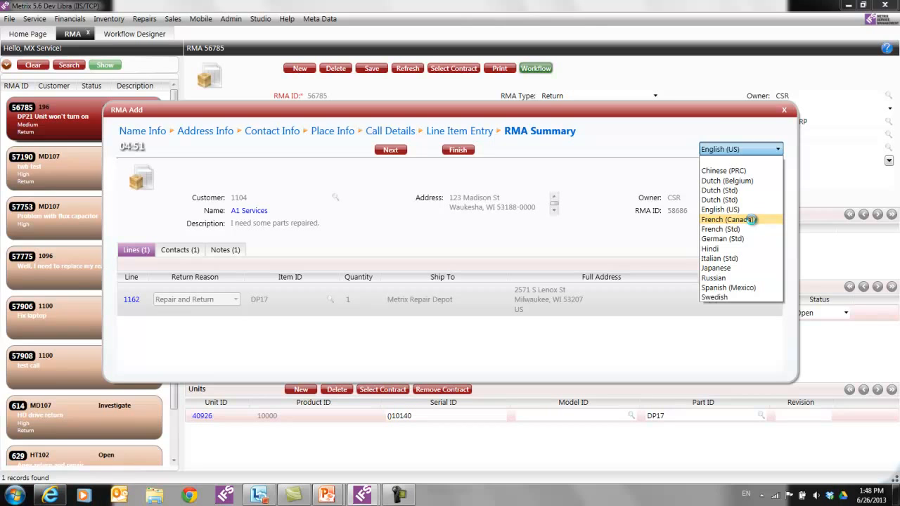
click(752, 219)
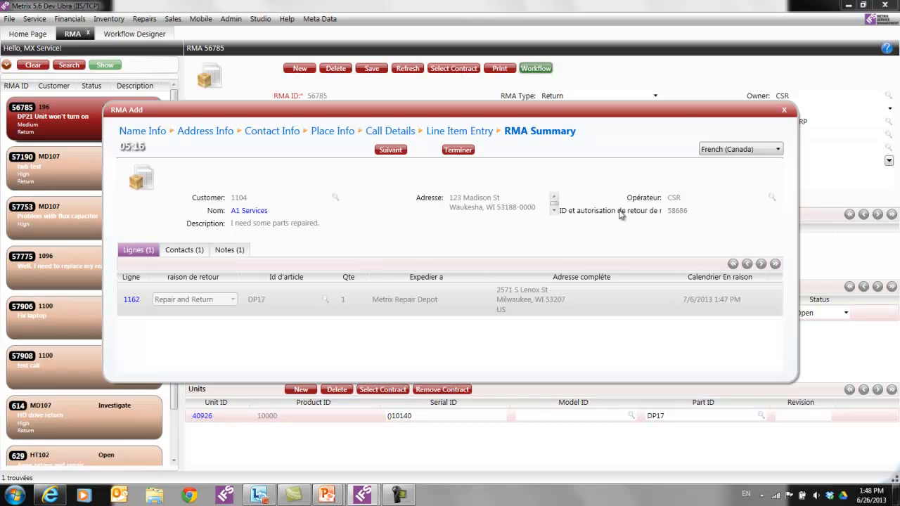
click(770, 149)
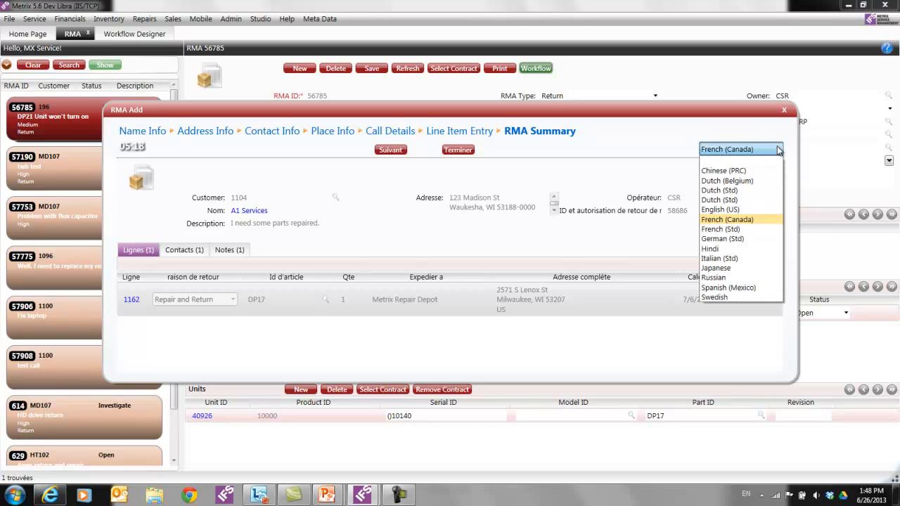
click(736, 210)
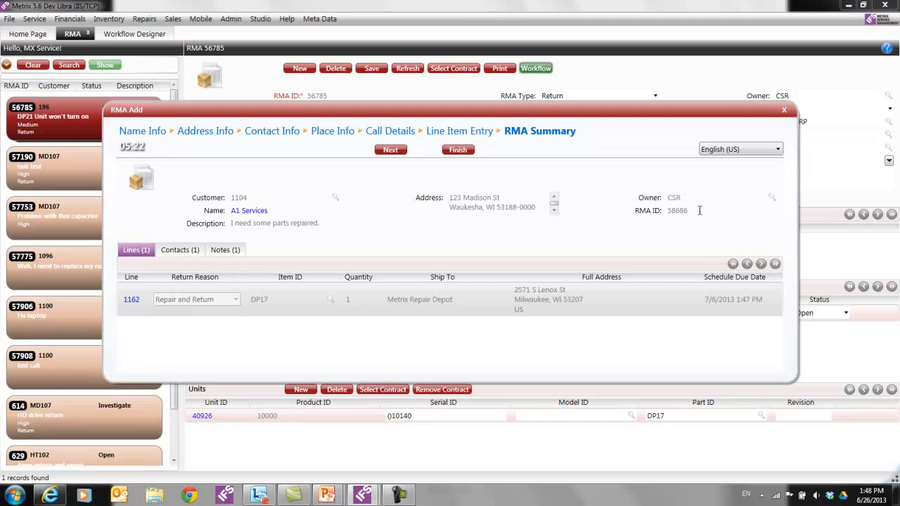
click(458, 150)
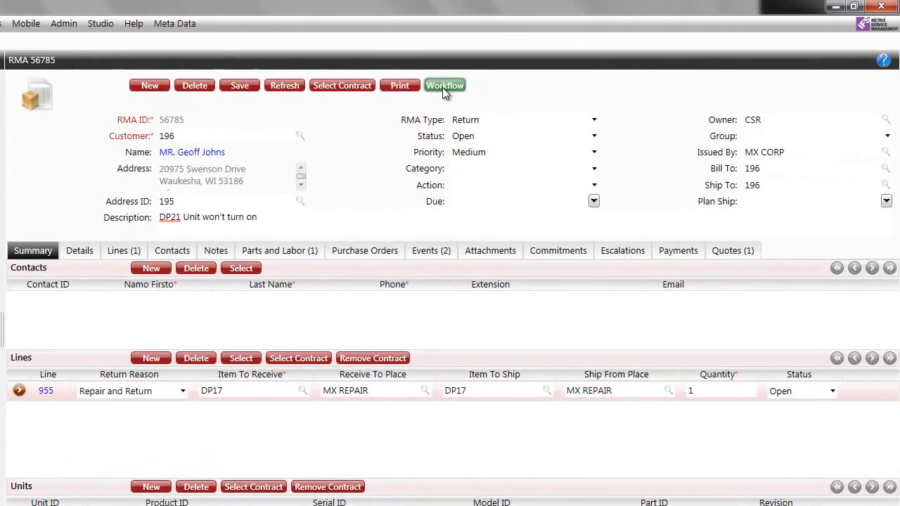
- Start another RMA Add run, enter the caller's names, and preserve it as workflow 278
click(443, 87)
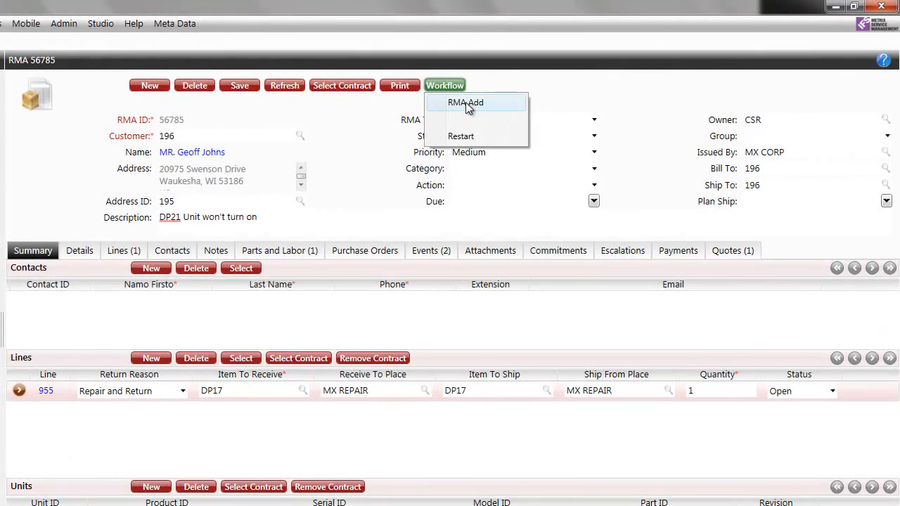
click(465, 102)
key(Return)
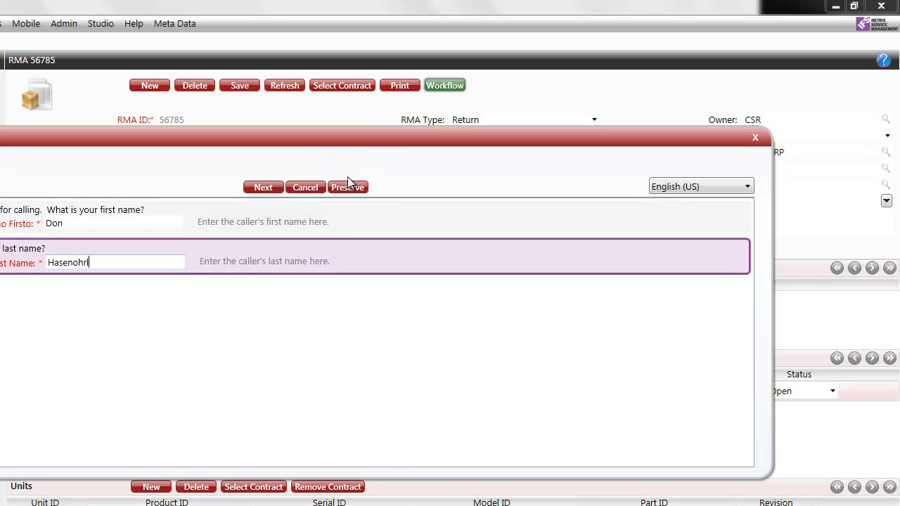
click(348, 186)
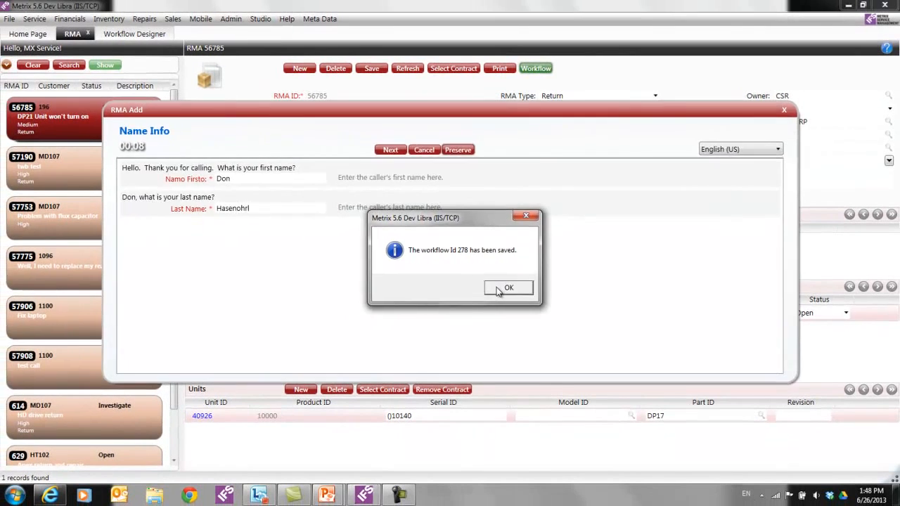
click(408, 356)
- Resume preserved workflow 278 from Restart, confirm the names are kept, then cancel it
click(537, 69)
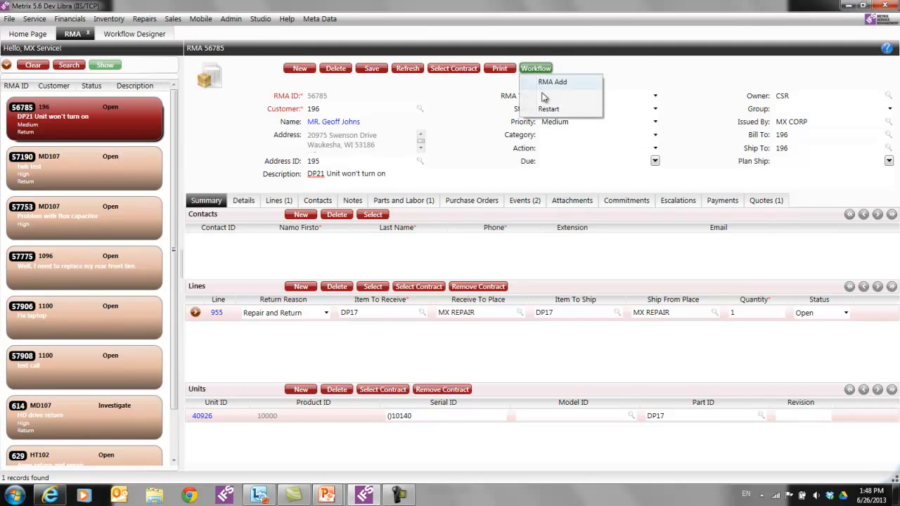
click(548, 110)
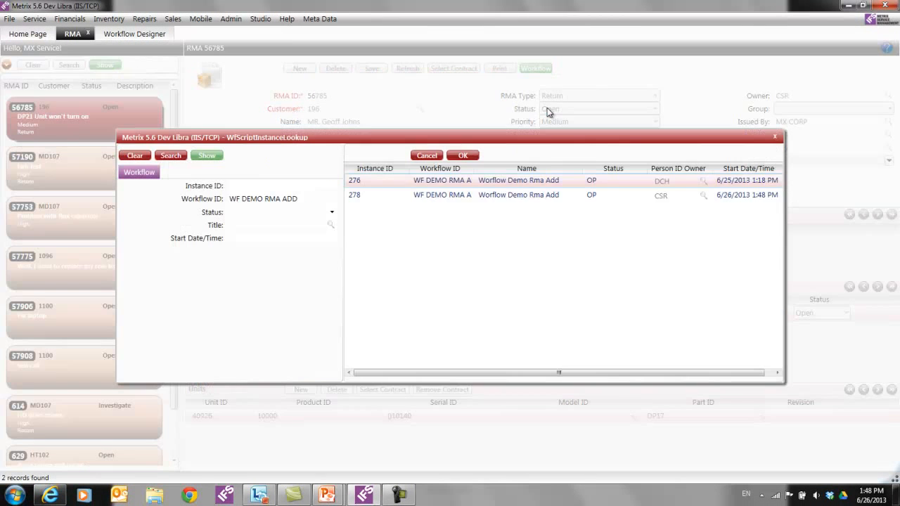
click(529, 197)
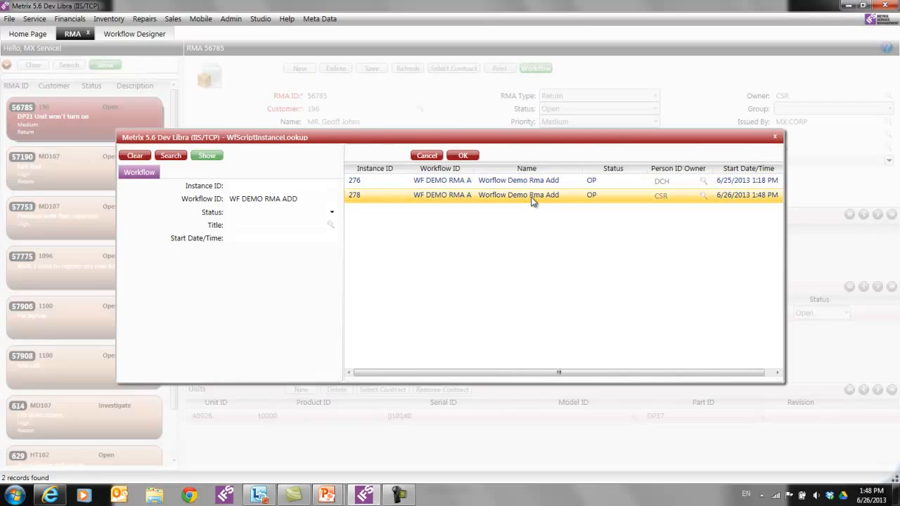
double_click(532, 202)
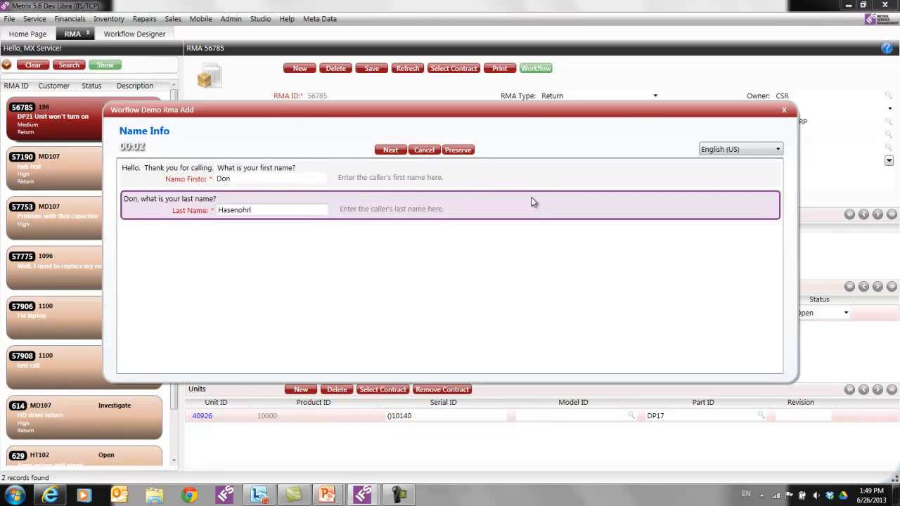
click(427, 151)
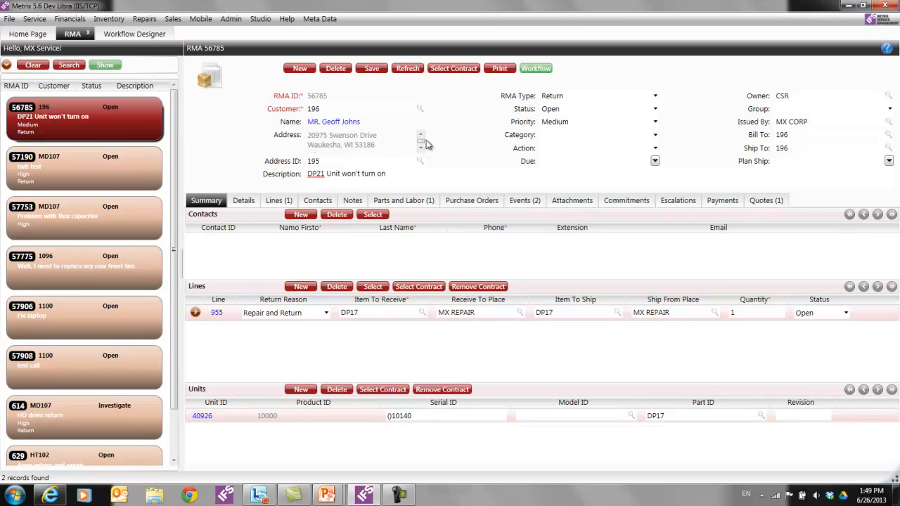
- Minimize Metrix and advance the slideshow to the Examples slide
click(366, 498)
click(432, 379)
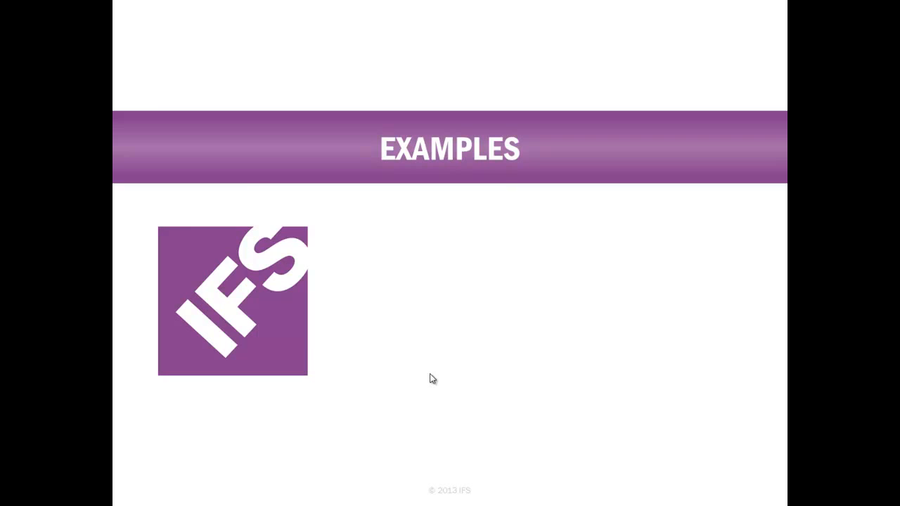
click(432, 379)
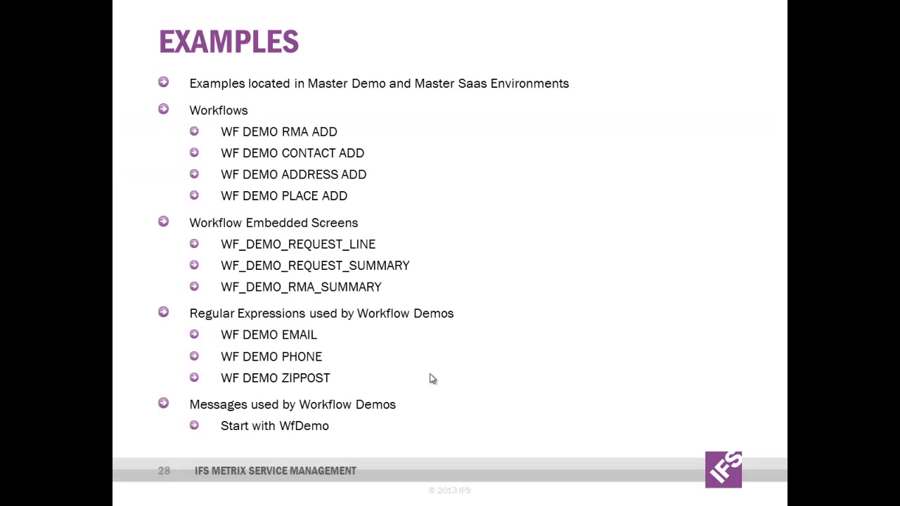